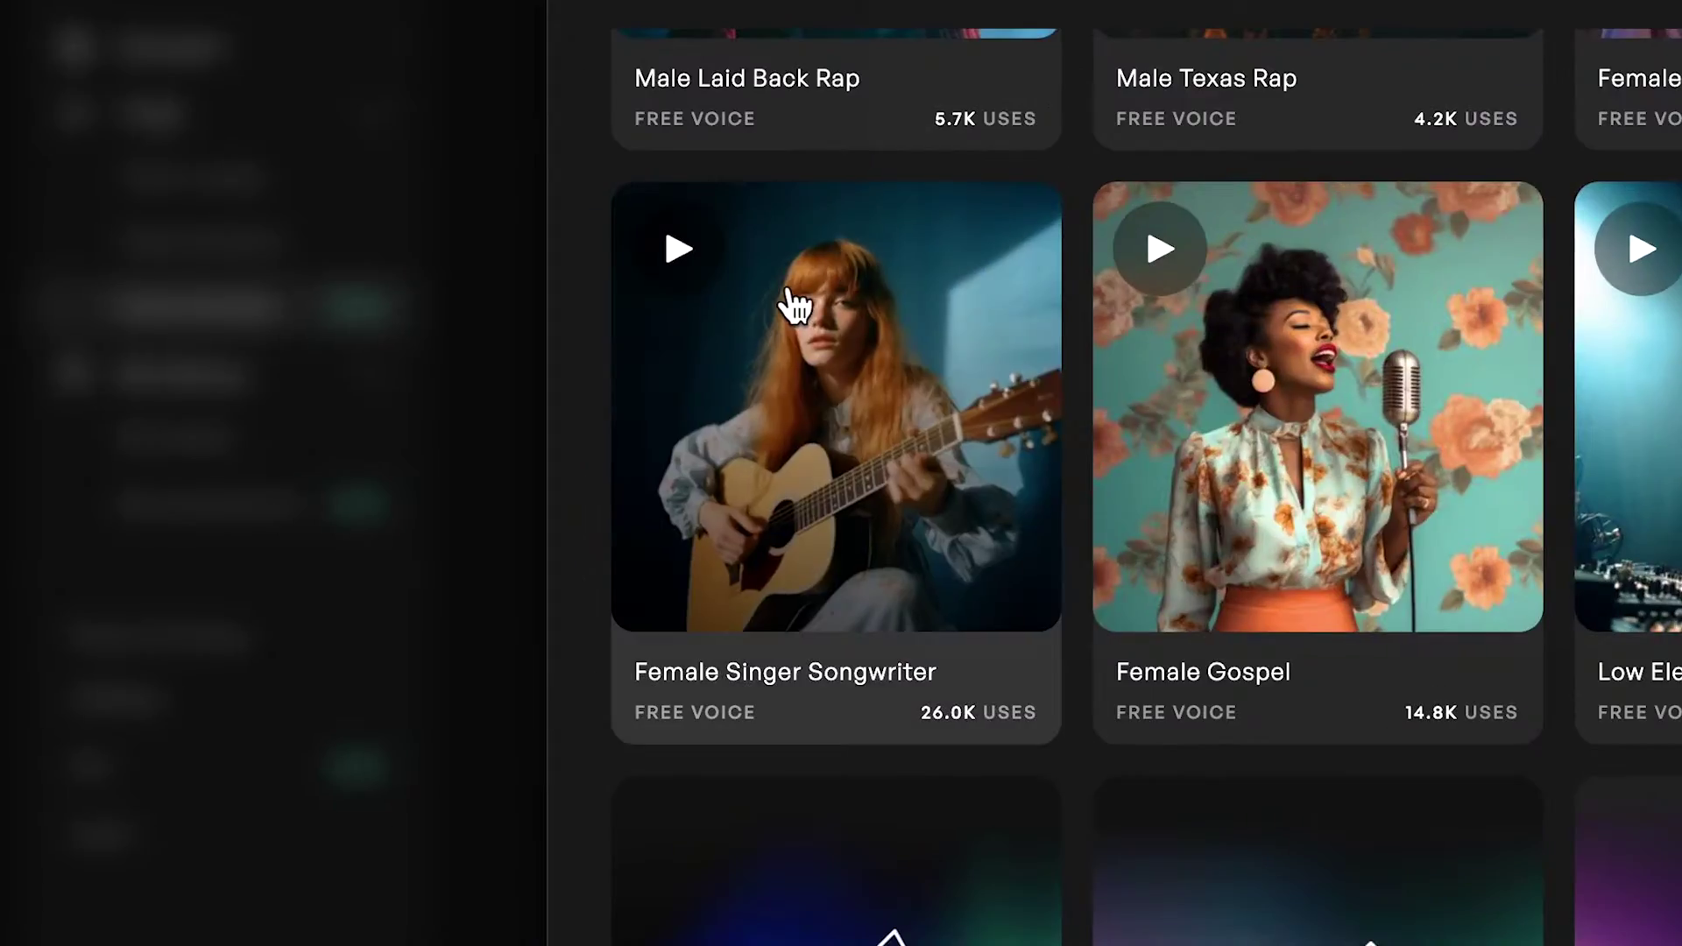
Set Female Singer Songwriter as Voice #1 and blend it 50/50 with Male Strained Rock.
{"action": "left_click", "coordinate": [303, 395]}
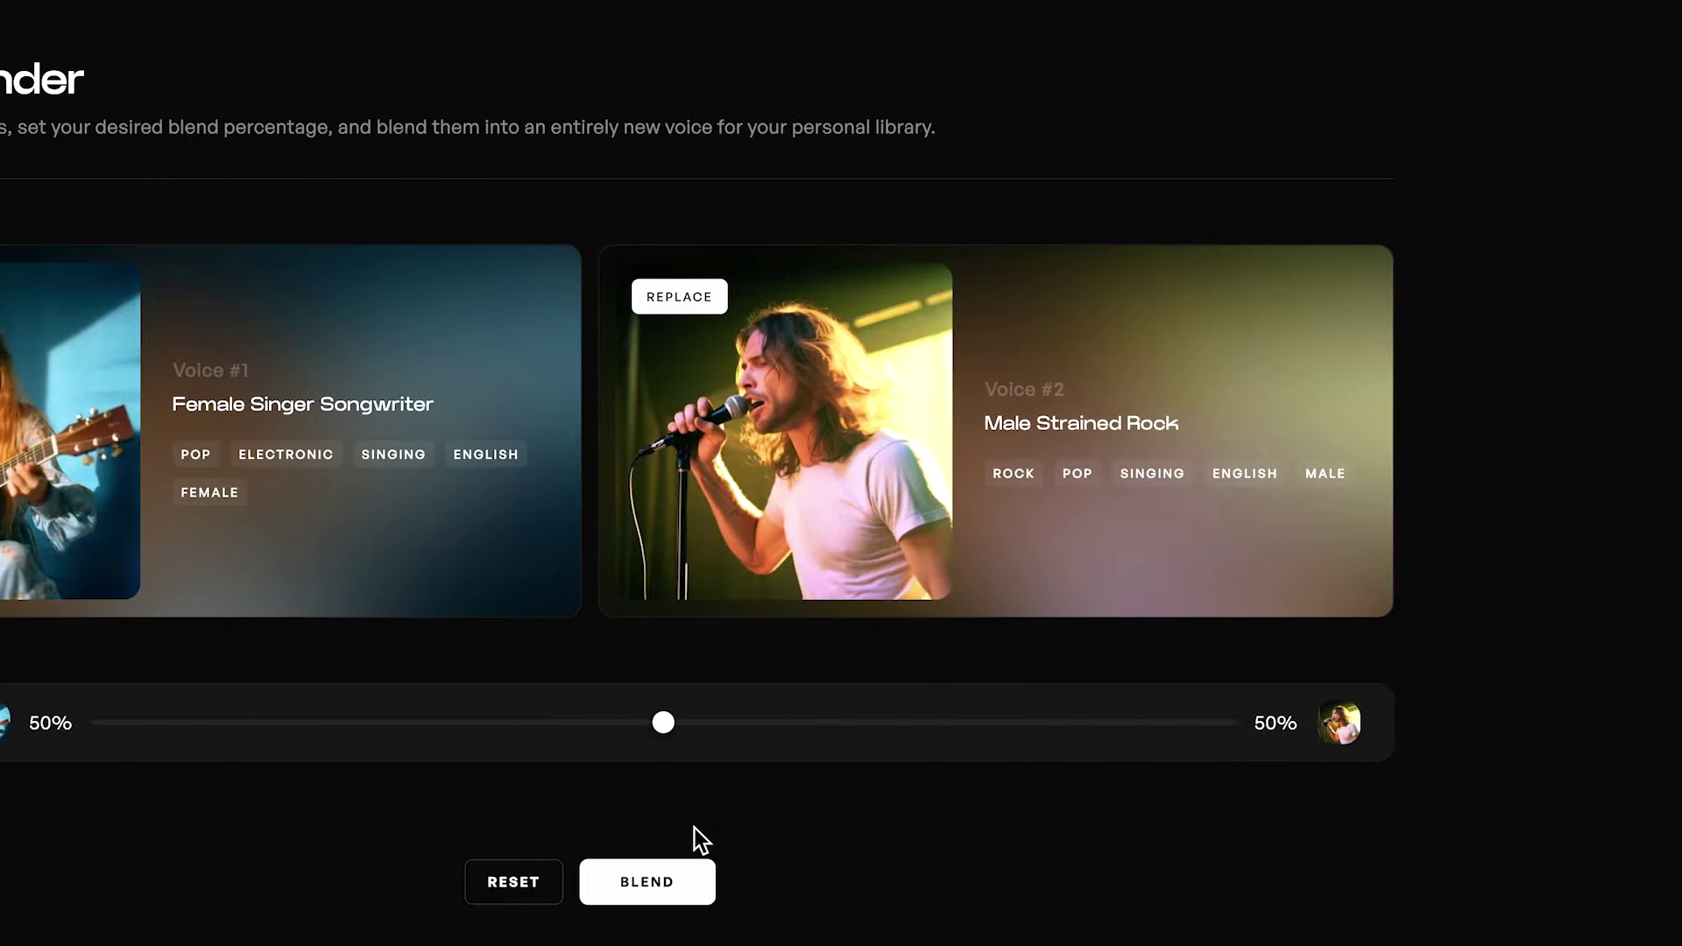
{"action": "left_click", "coordinate": [828, 473]}
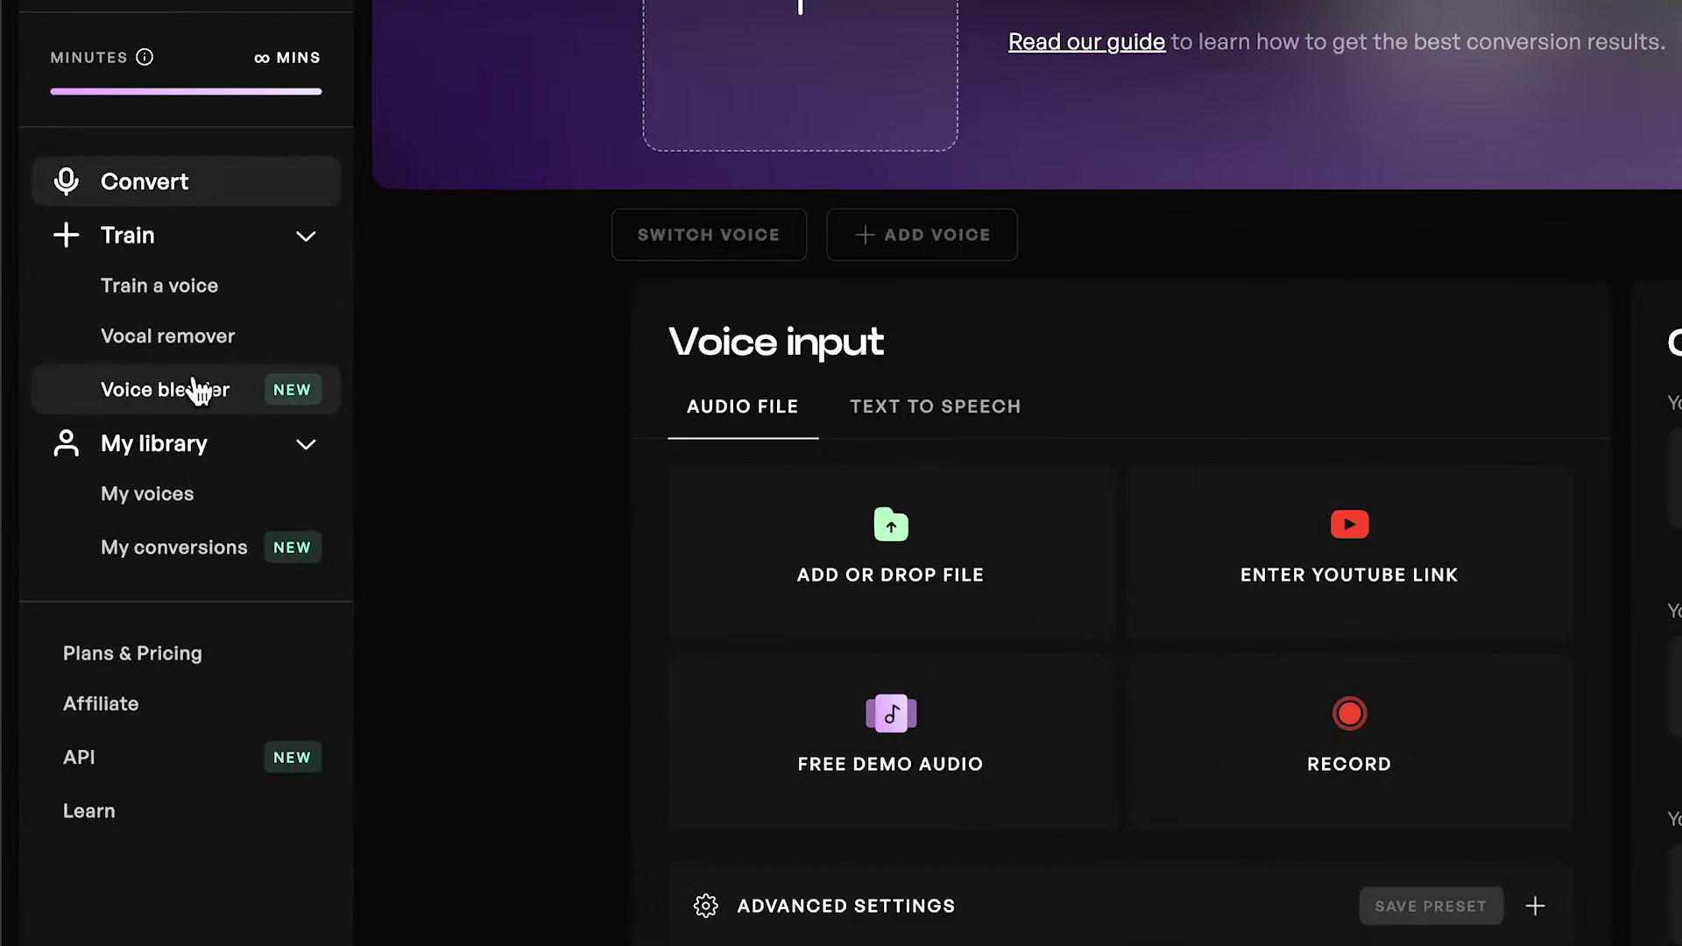
Go to the Voice blender and bring up the Add Voice Model picker.
{"action": "left_click", "coordinate": [141, 397]}
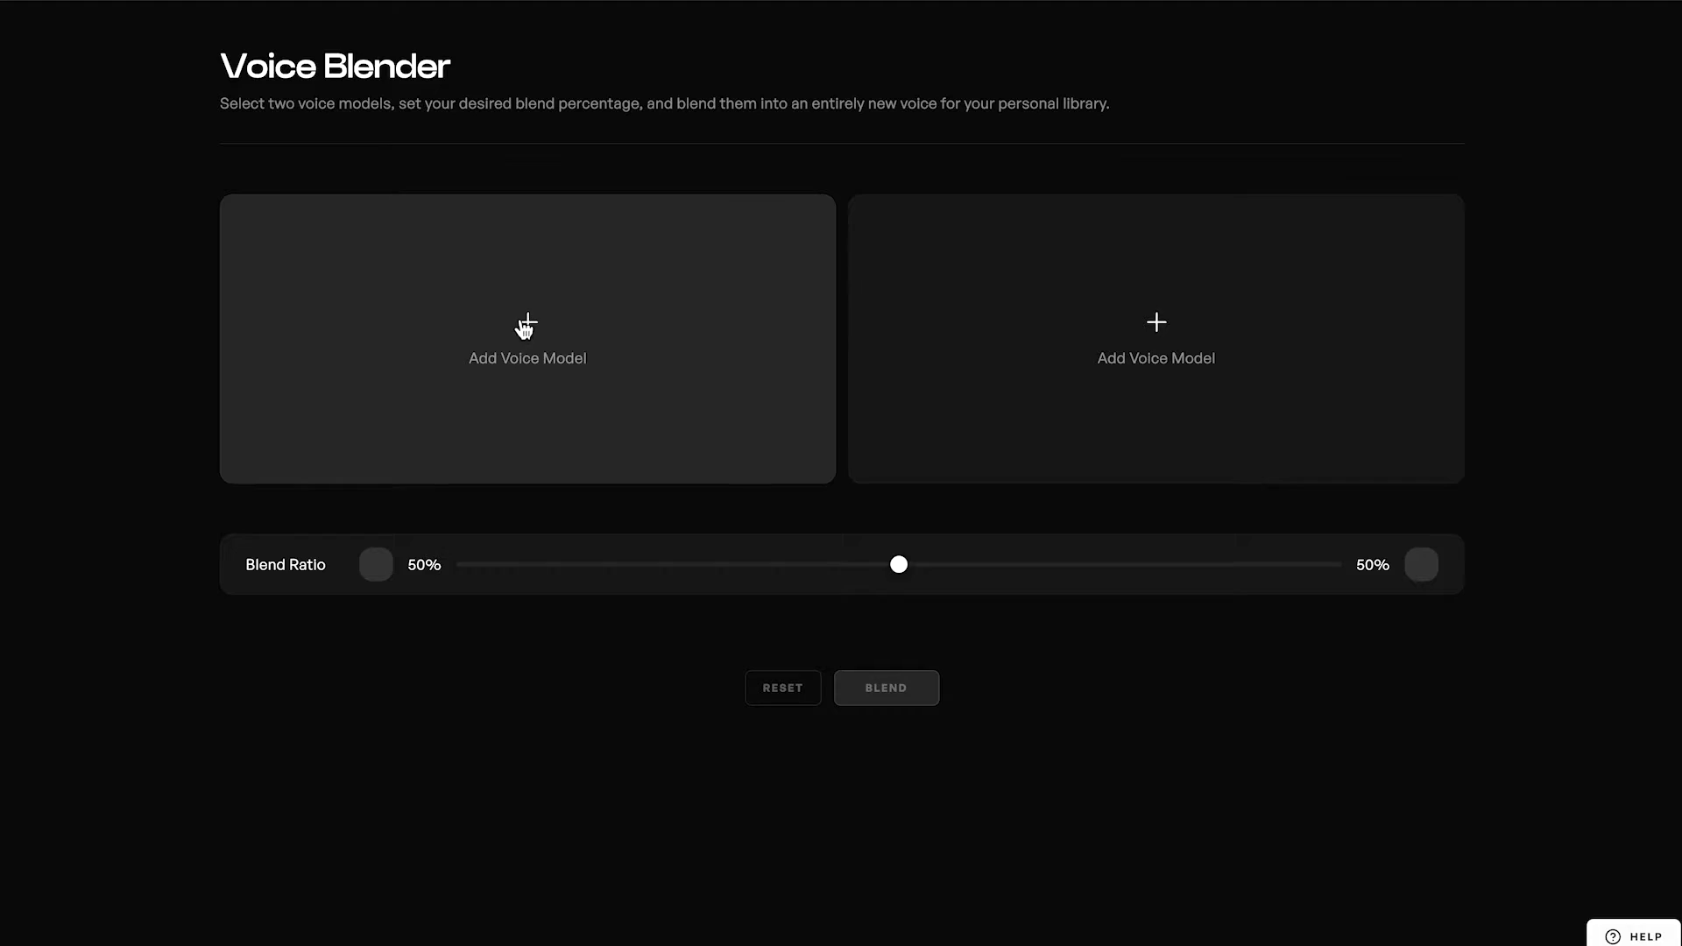
{"action": "left_click", "coordinate": [526, 327]}
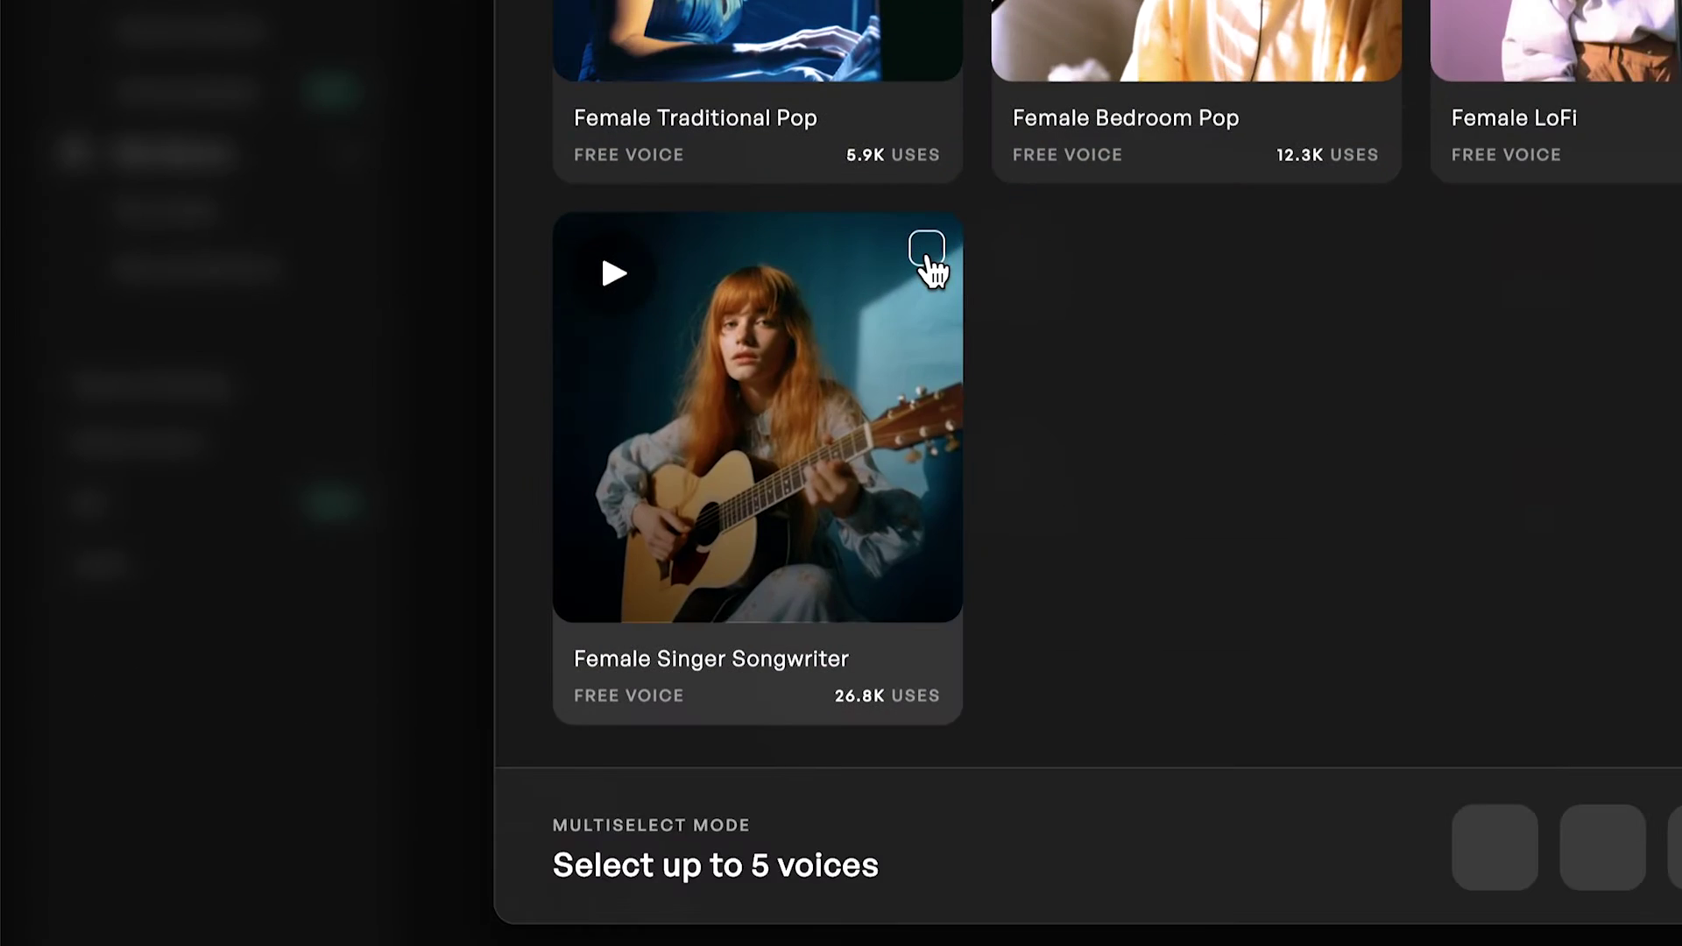
Pick Female Singer Songwriter and Male Strained Rock as Voices #1 and #2, then blend at 50%.
{"action": "left_click", "coordinate": [927, 251]}
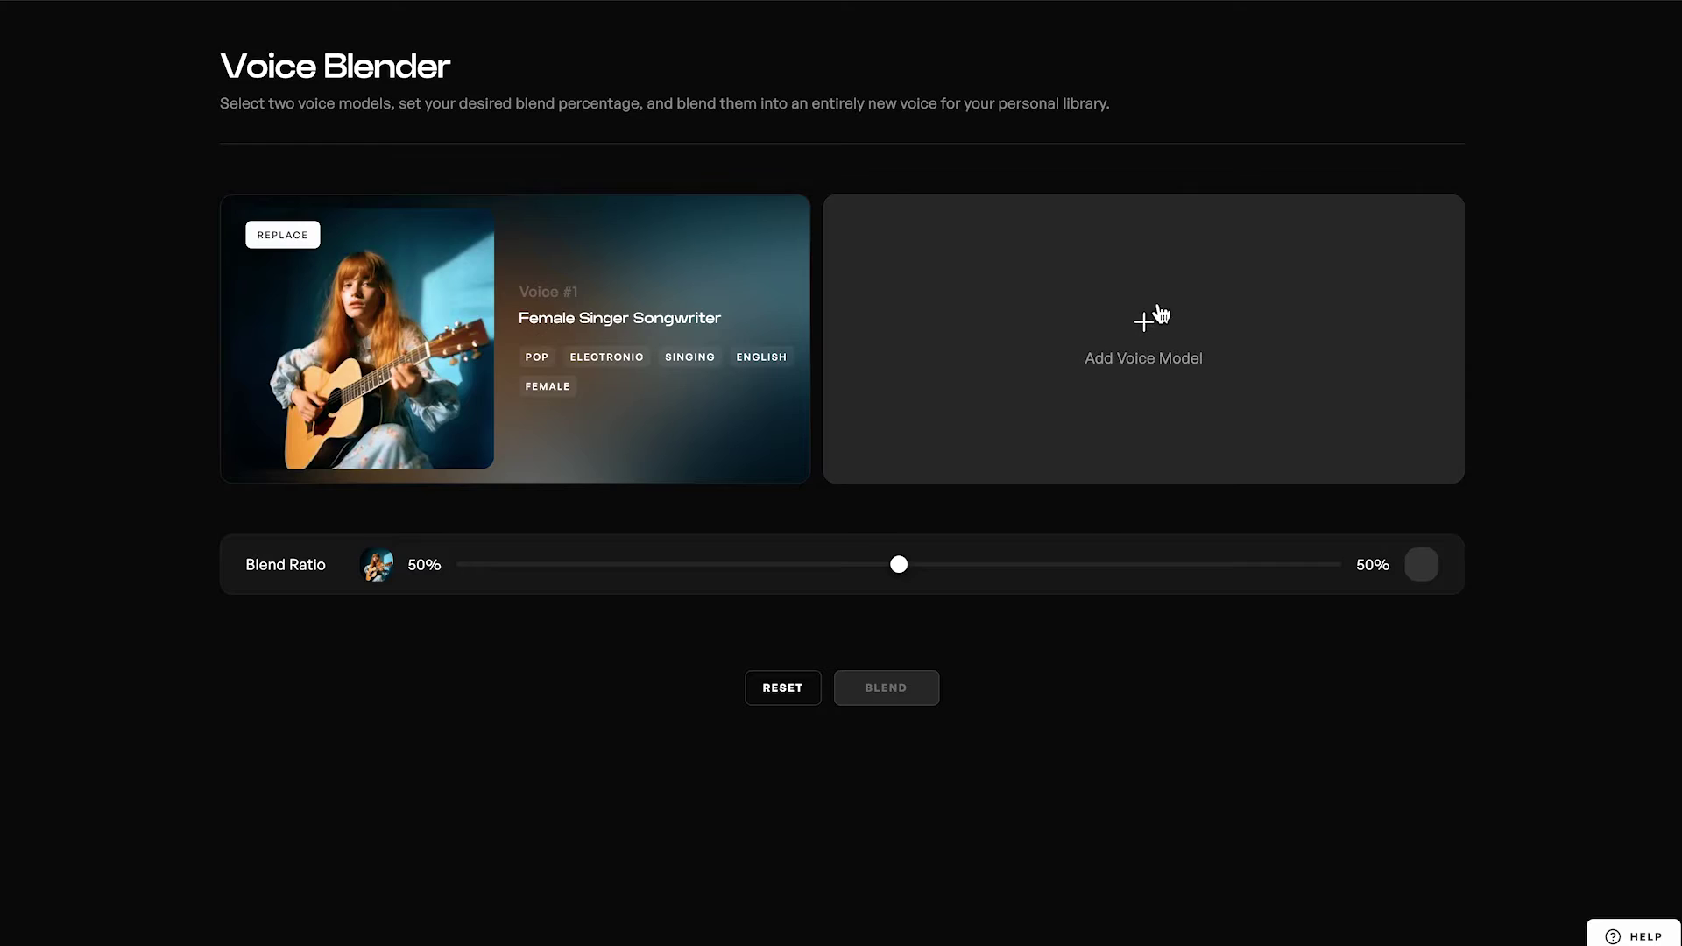
{"action": "left_click", "coordinate": [1158, 318]}
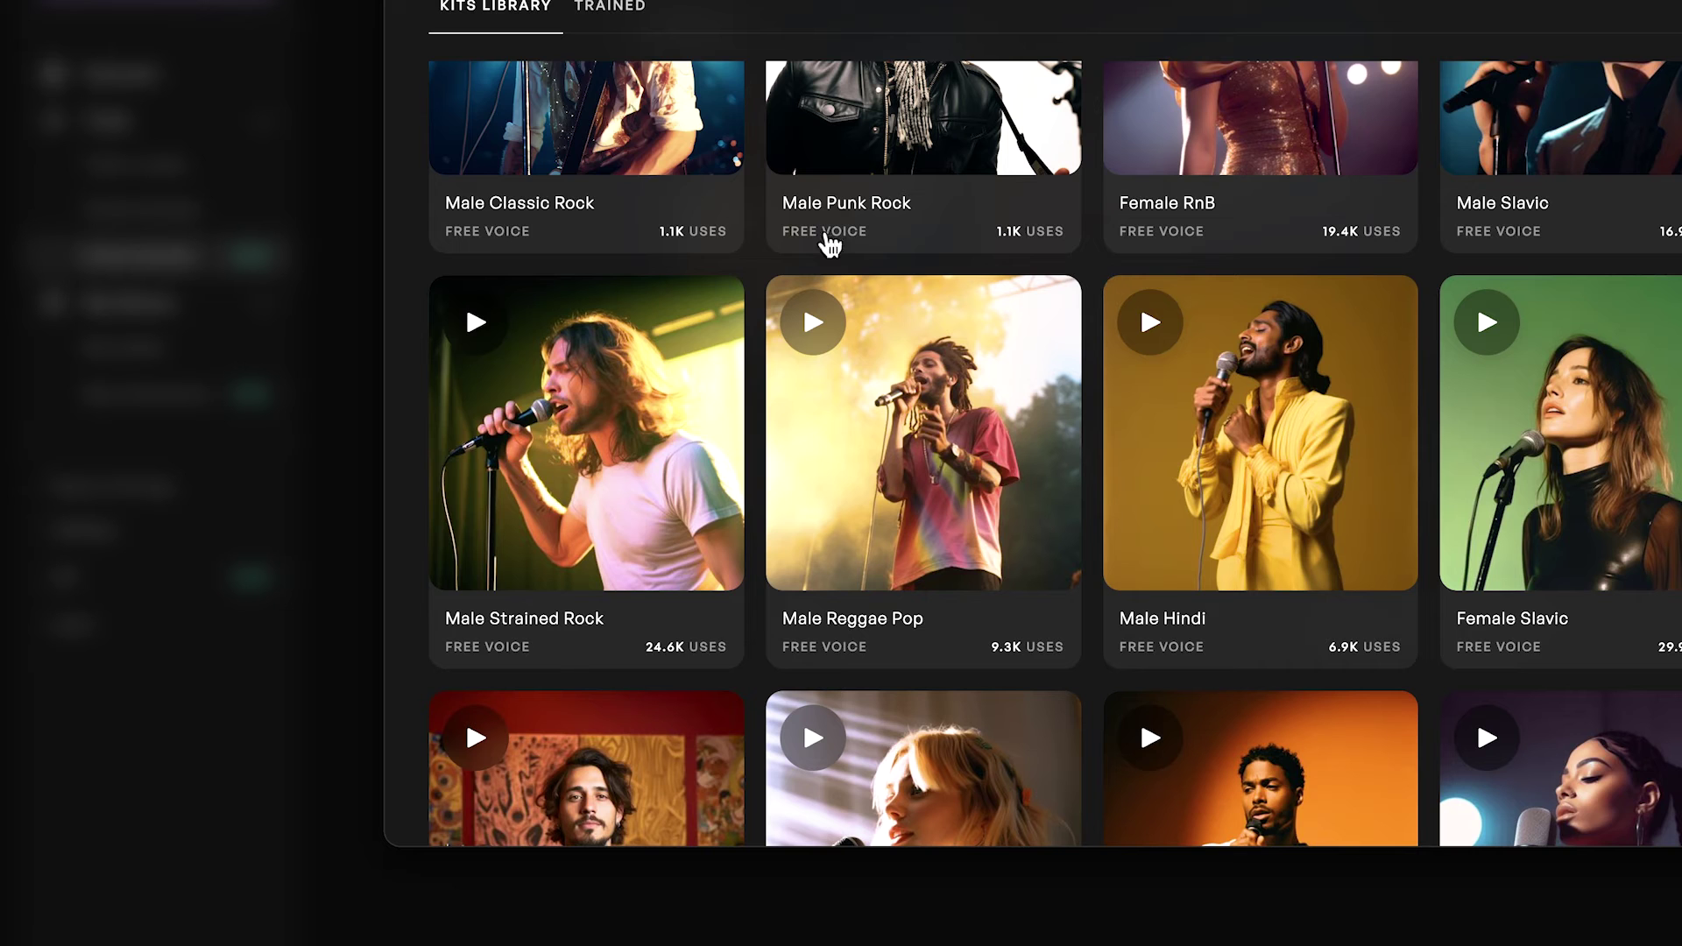
{"action": "left_click", "coordinate": [596, 426]}
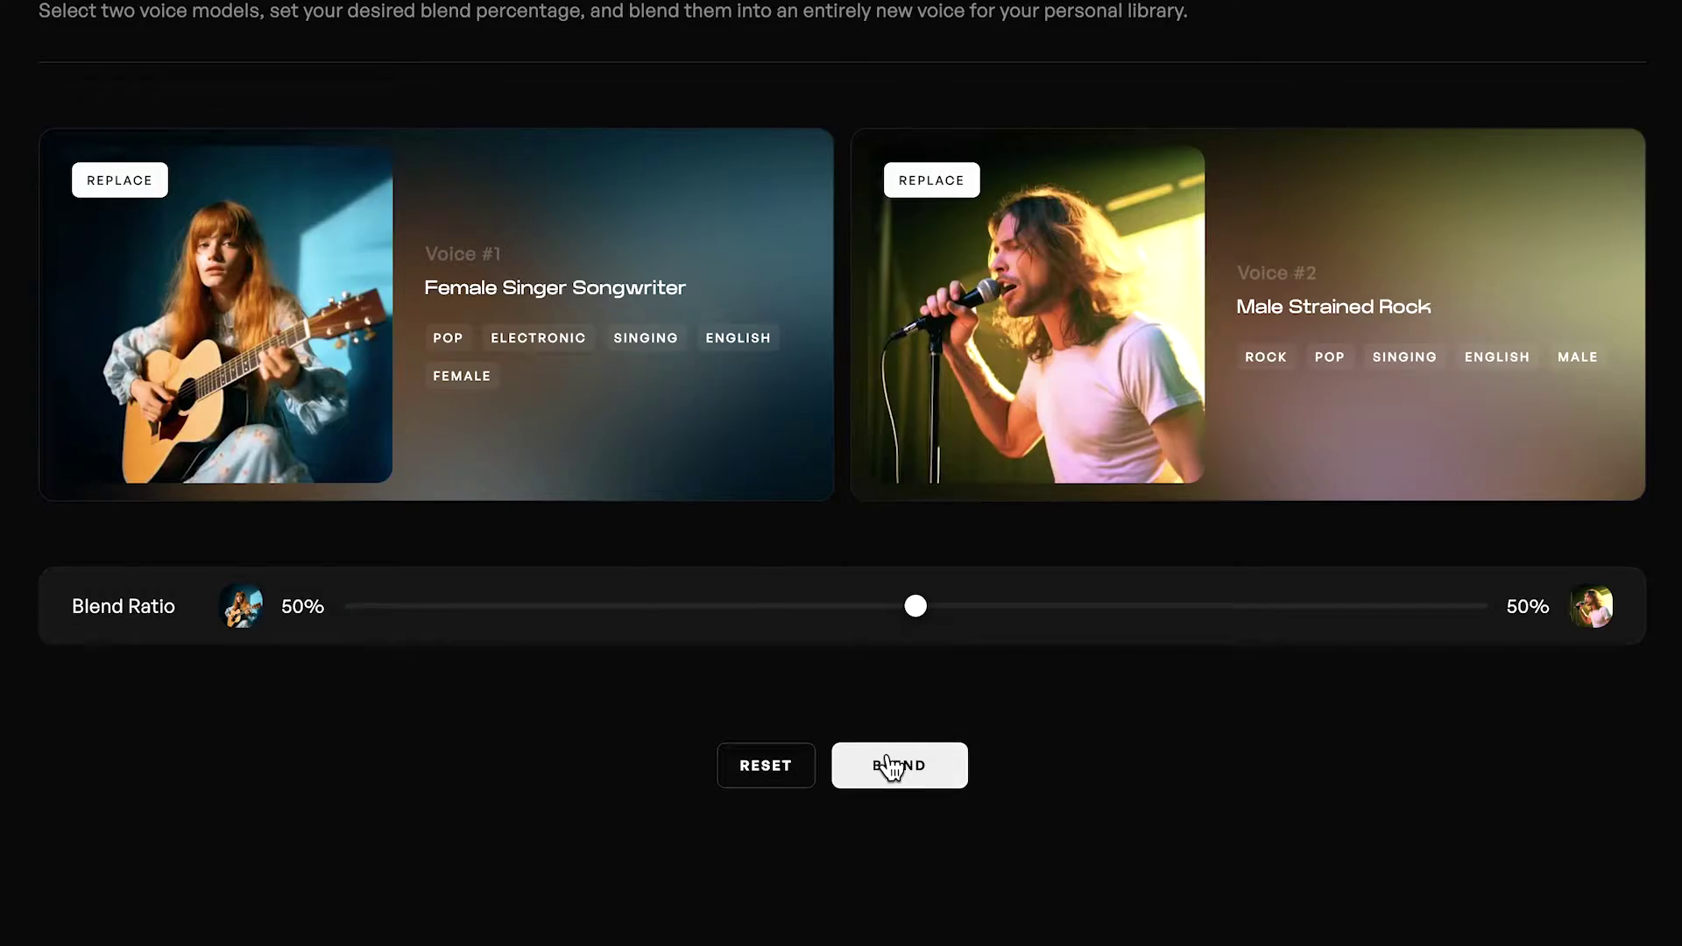
{"action": "left_click", "coordinate": [891, 767]}
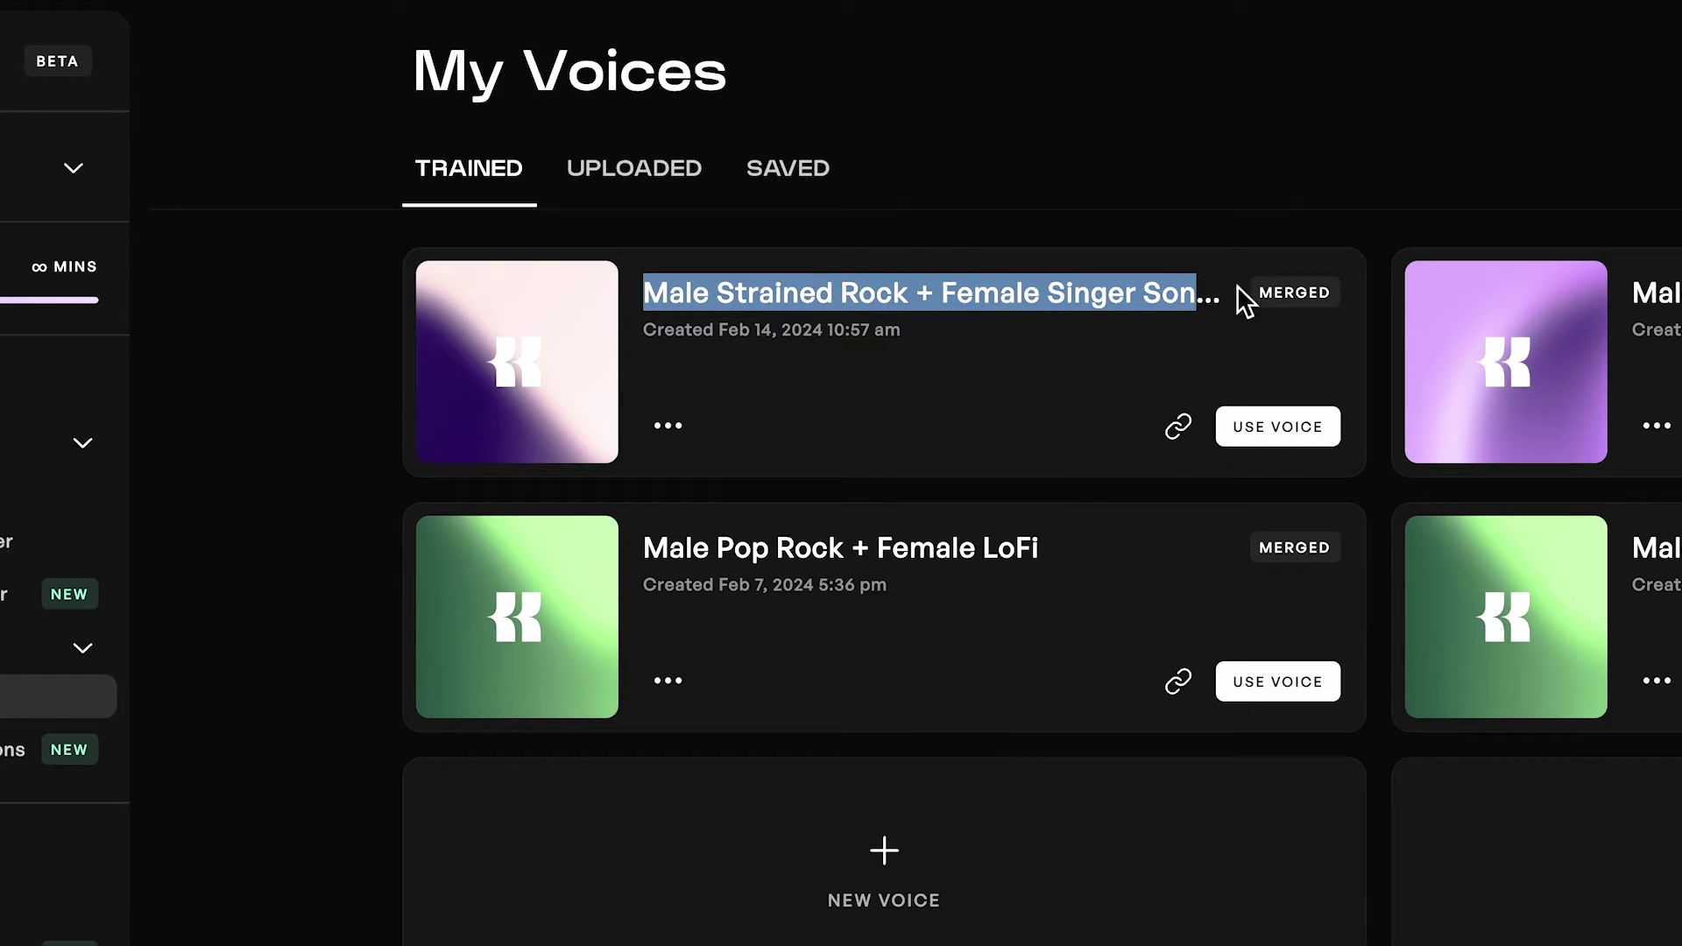
Load the merged voice for conversion and set Volume Blend to 75% in Advanced Settings.
{"action": "left_click", "coordinate": [1252, 364]}
{"action": "left_click", "coordinate": [1293, 438]}
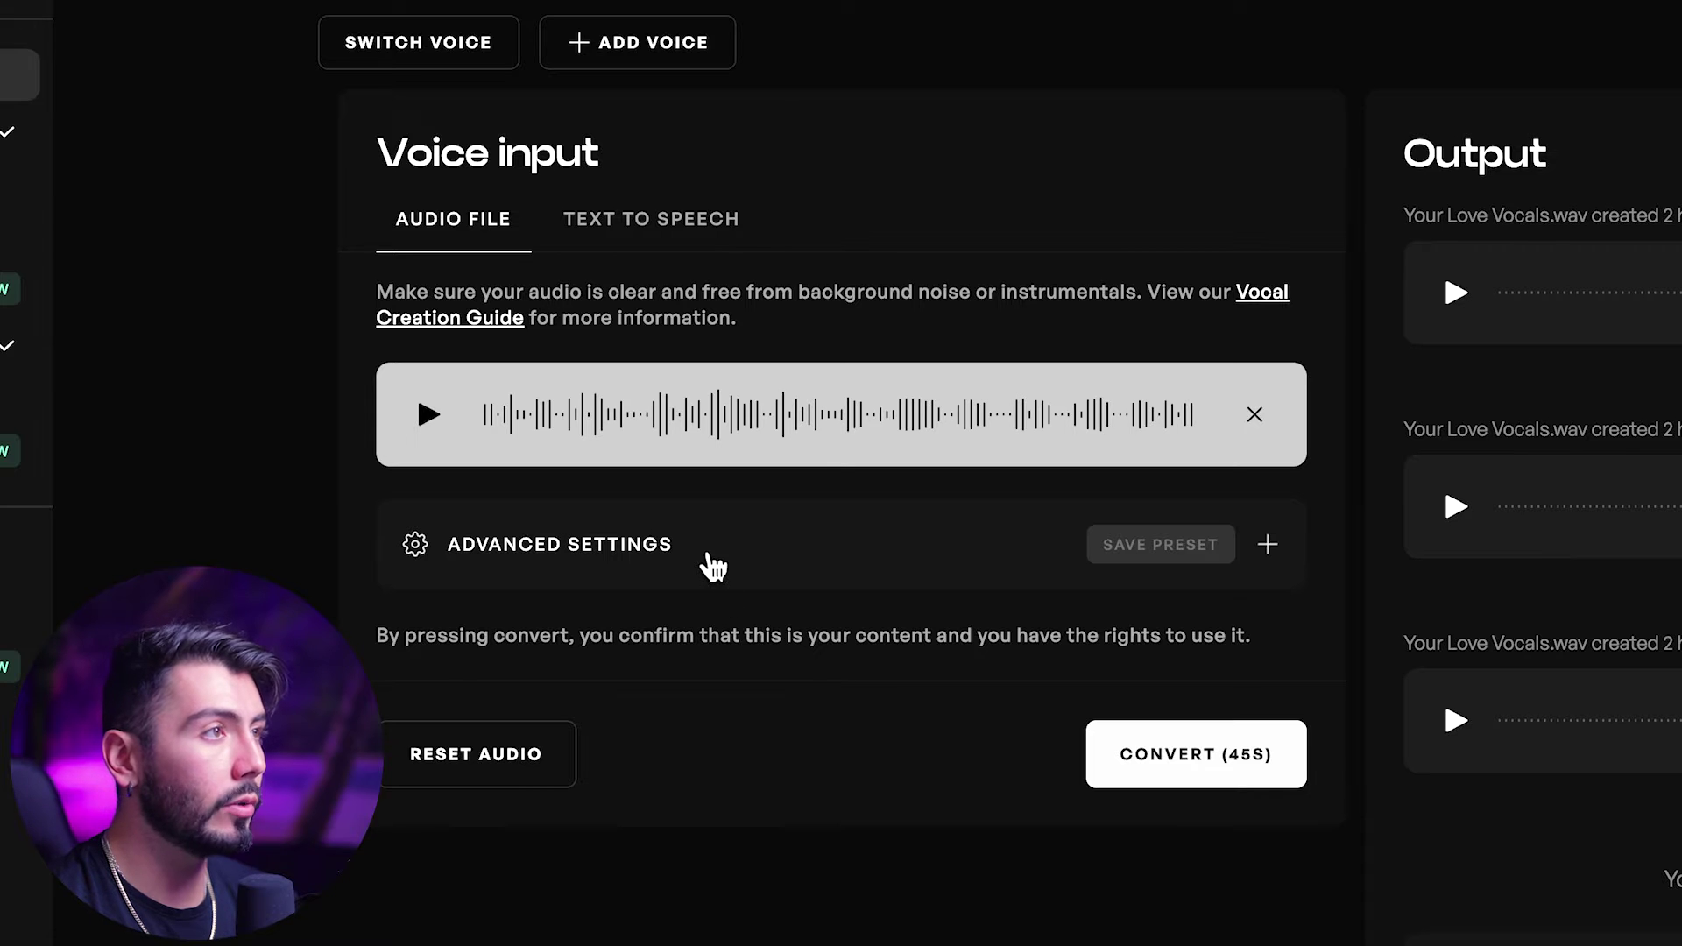
{"action": "left_click", "coordinate": [710, 556]}
{"action": "scroll", "coordinate": [777, 586], "scroll_direction": "down", "scroll_amount": 2}
{"action": "scroll", "coordinate": [864, 699], "scroll_direction": "down", "scroll_amount": 5}
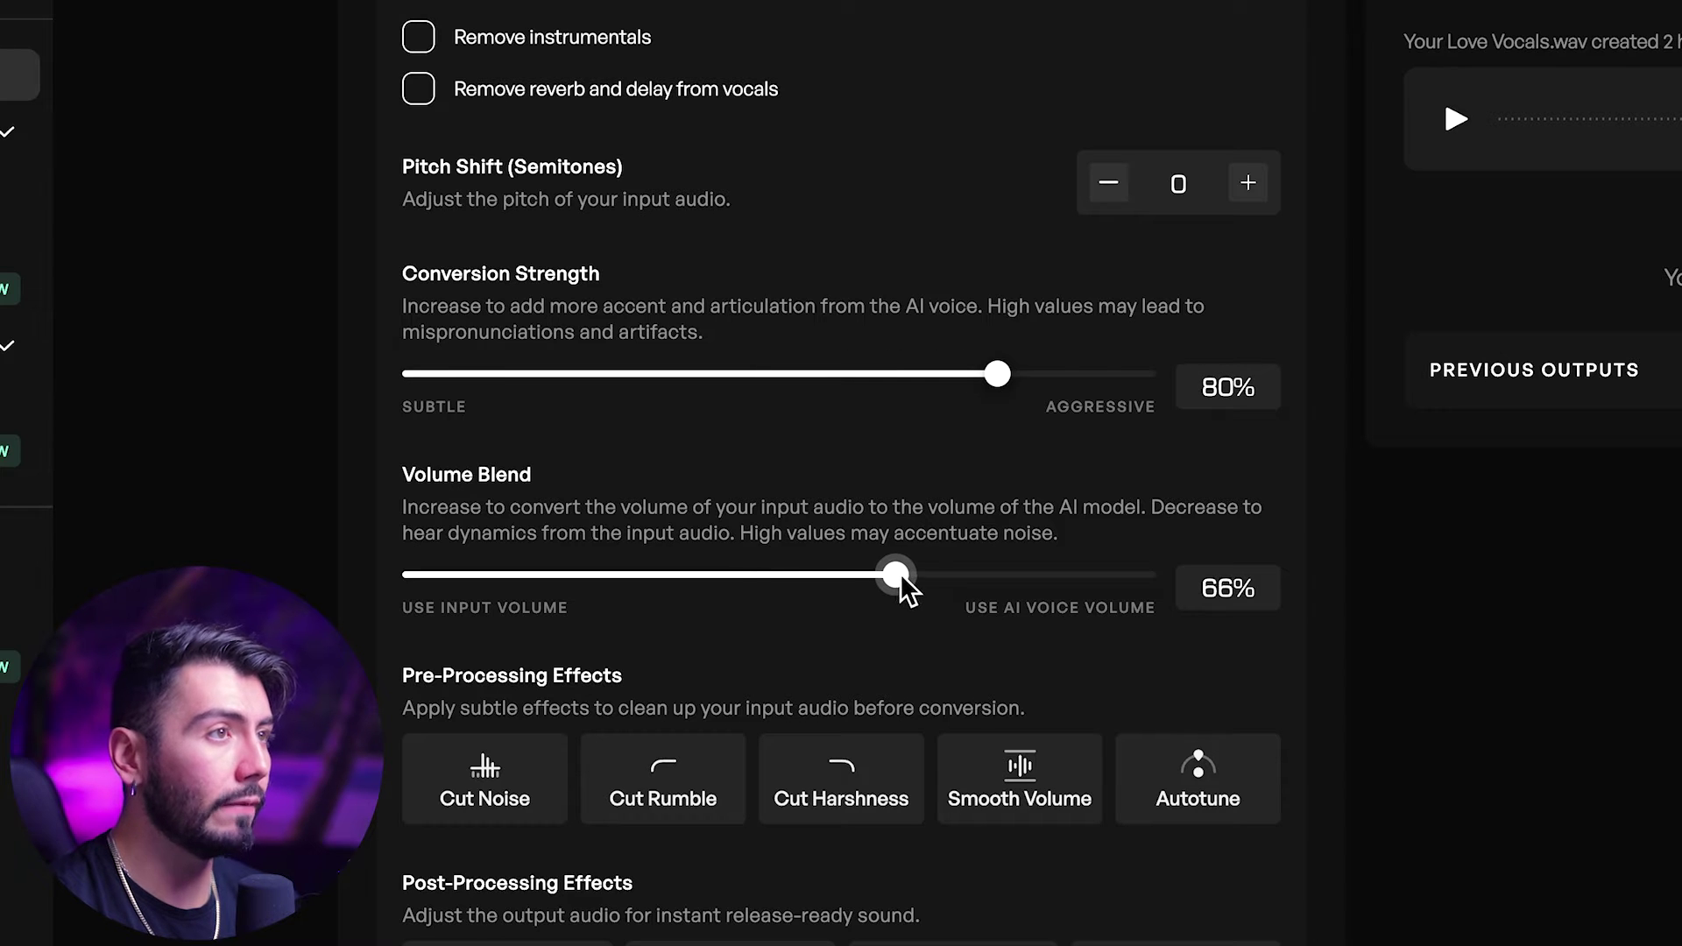
{"action": "left_click_drag", "start_coordinate": [923, 571], "coordinate": [961, 571]}
Enable Autotune at strength 0.20, Smooth Volume and the Compressor effect.
{"action": "scroll", "coordinate": [591, 296], "scroll_direction": "down", "scroll_amount": 5}
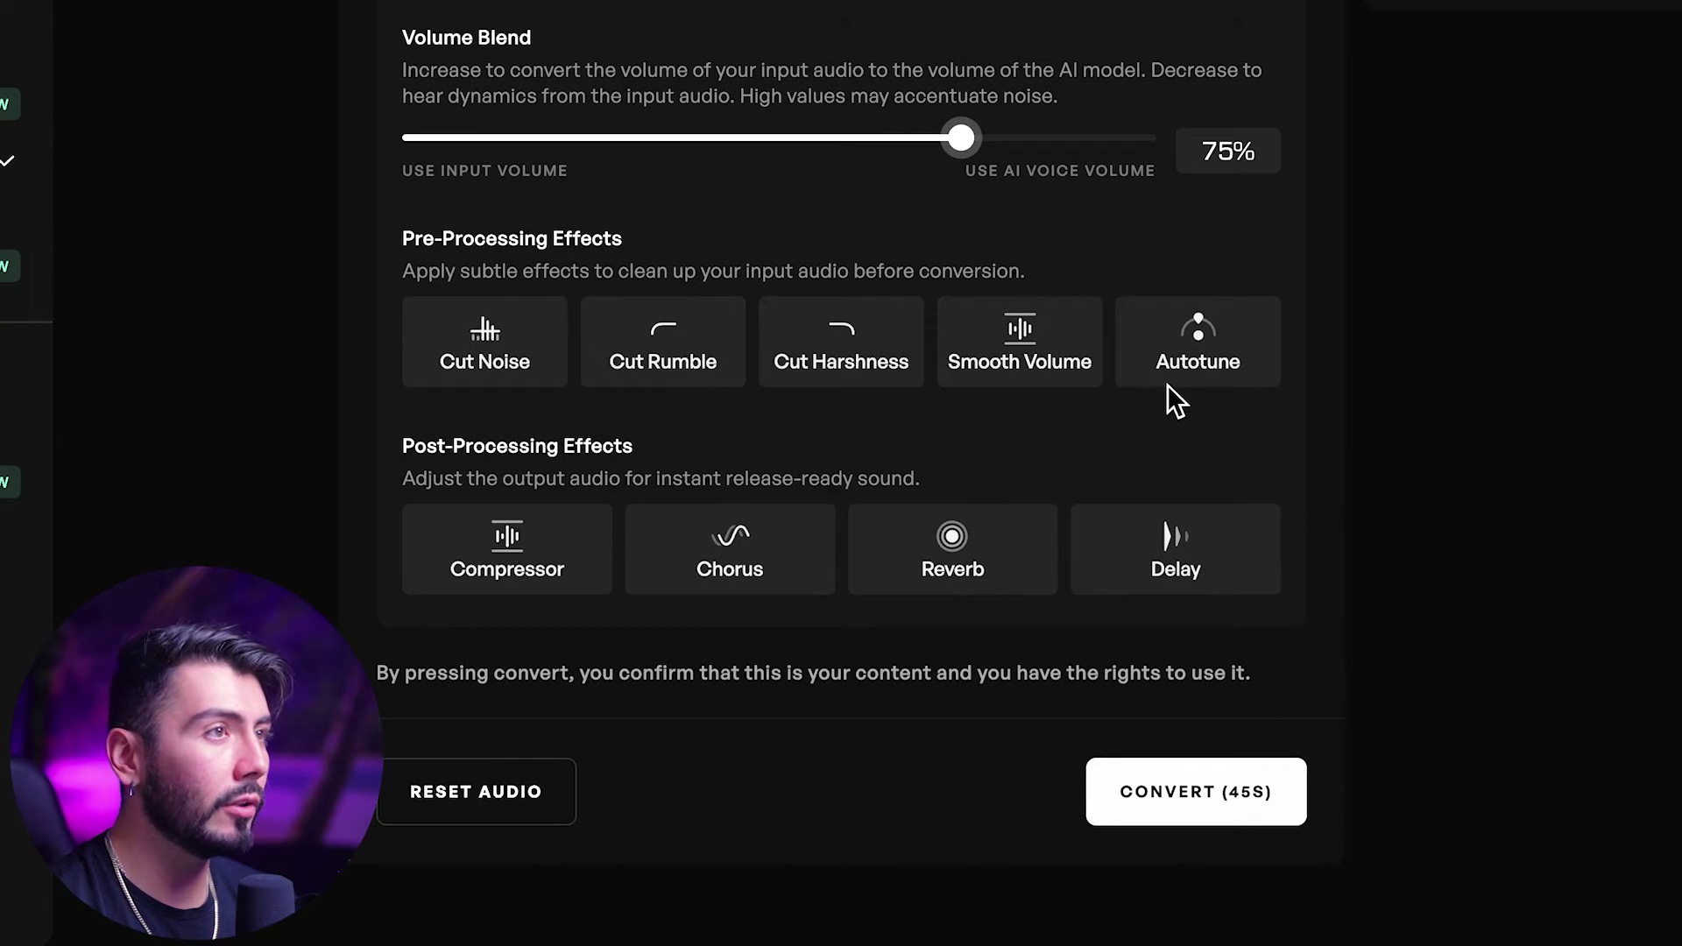
{"action": "left_click", "coordinate": [1215, 334]}
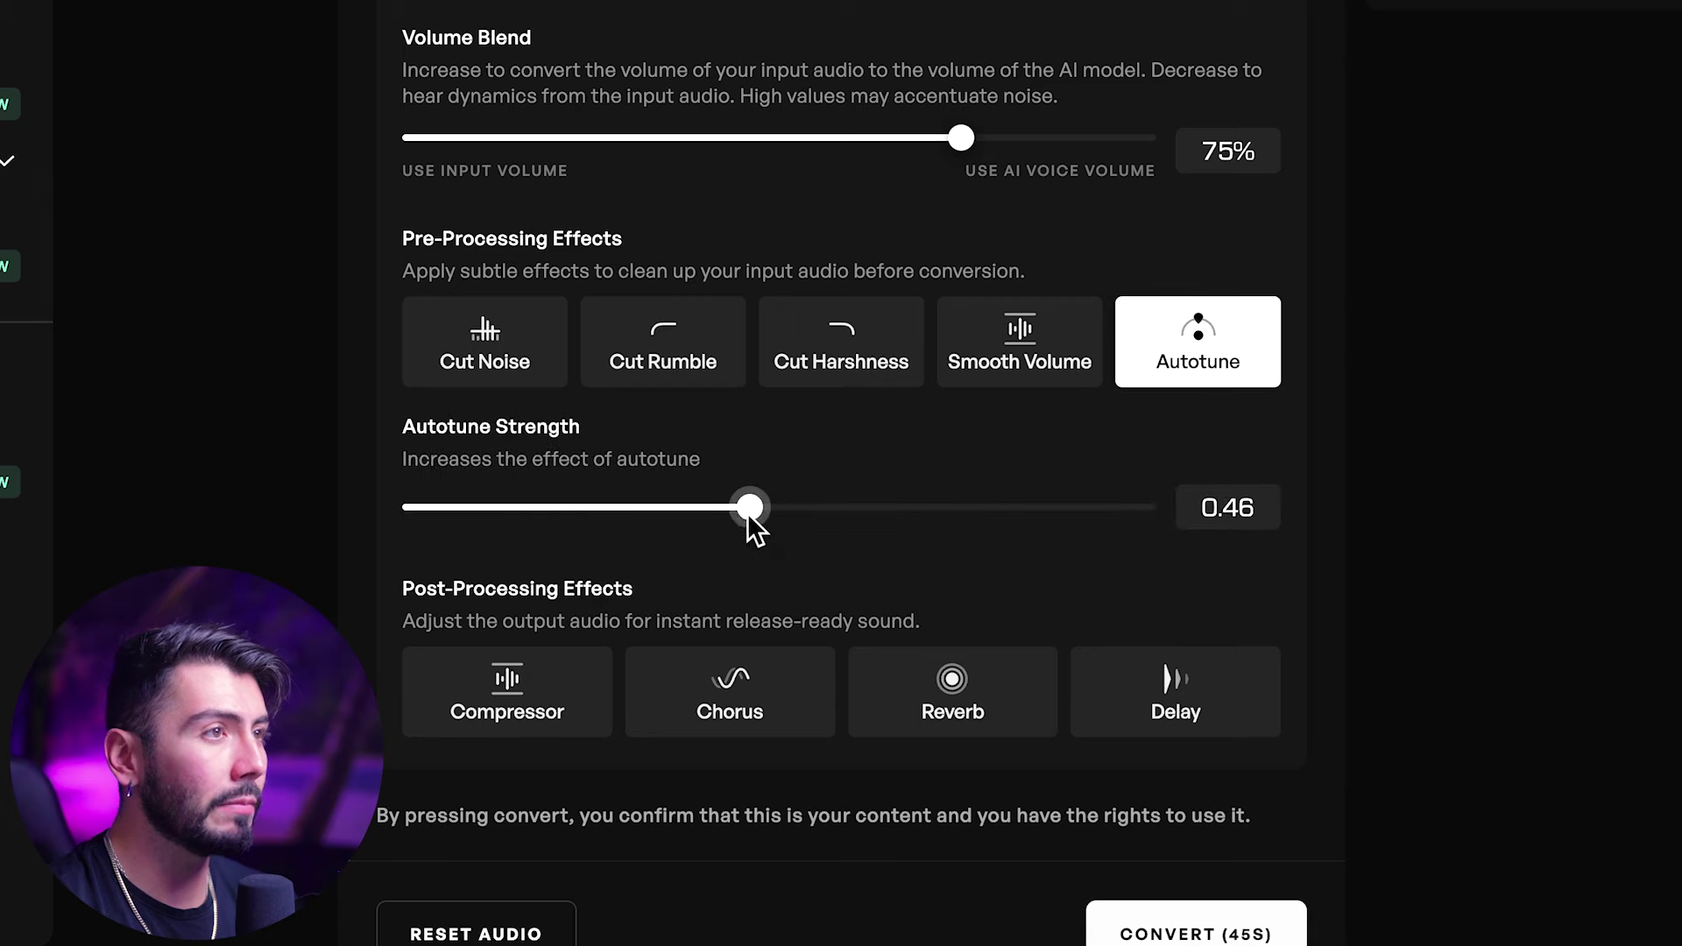
{"action": "left_click_drag", "start_coordinate": [570, 529], "coordinate": [553, 531]}
{"action": "left_click", "coordinate": [1013, 359]}
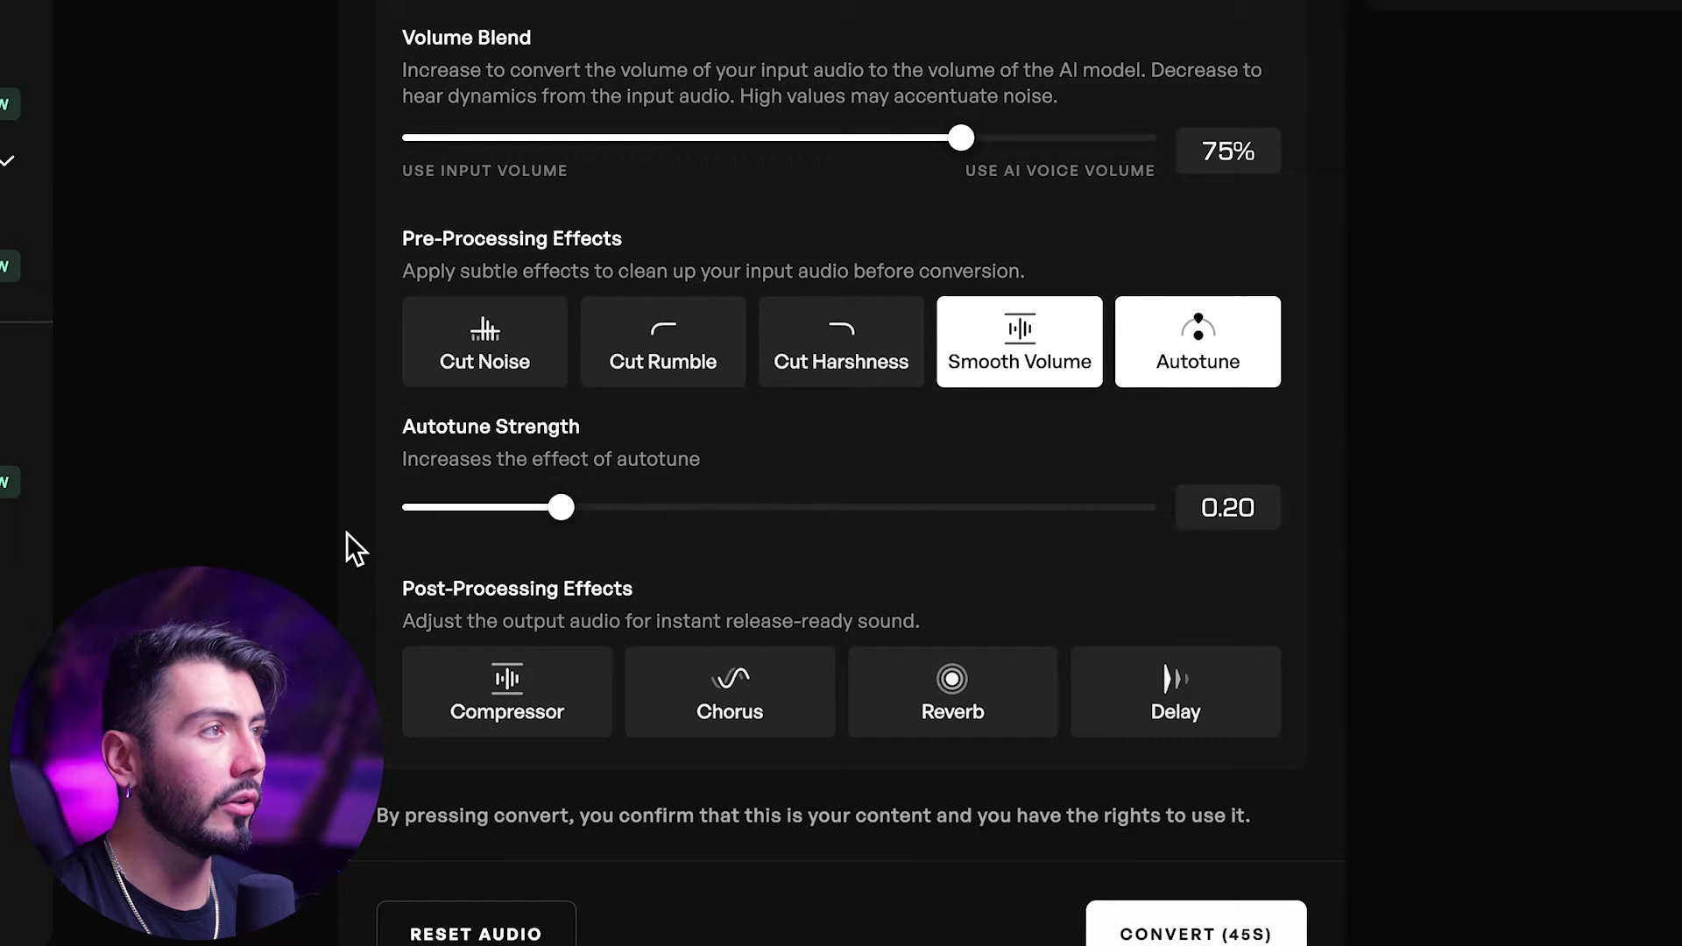
{"action": "scroll", "coordinate": [536, 424], "scroll_direction": "down", "scroll_amount": 2}
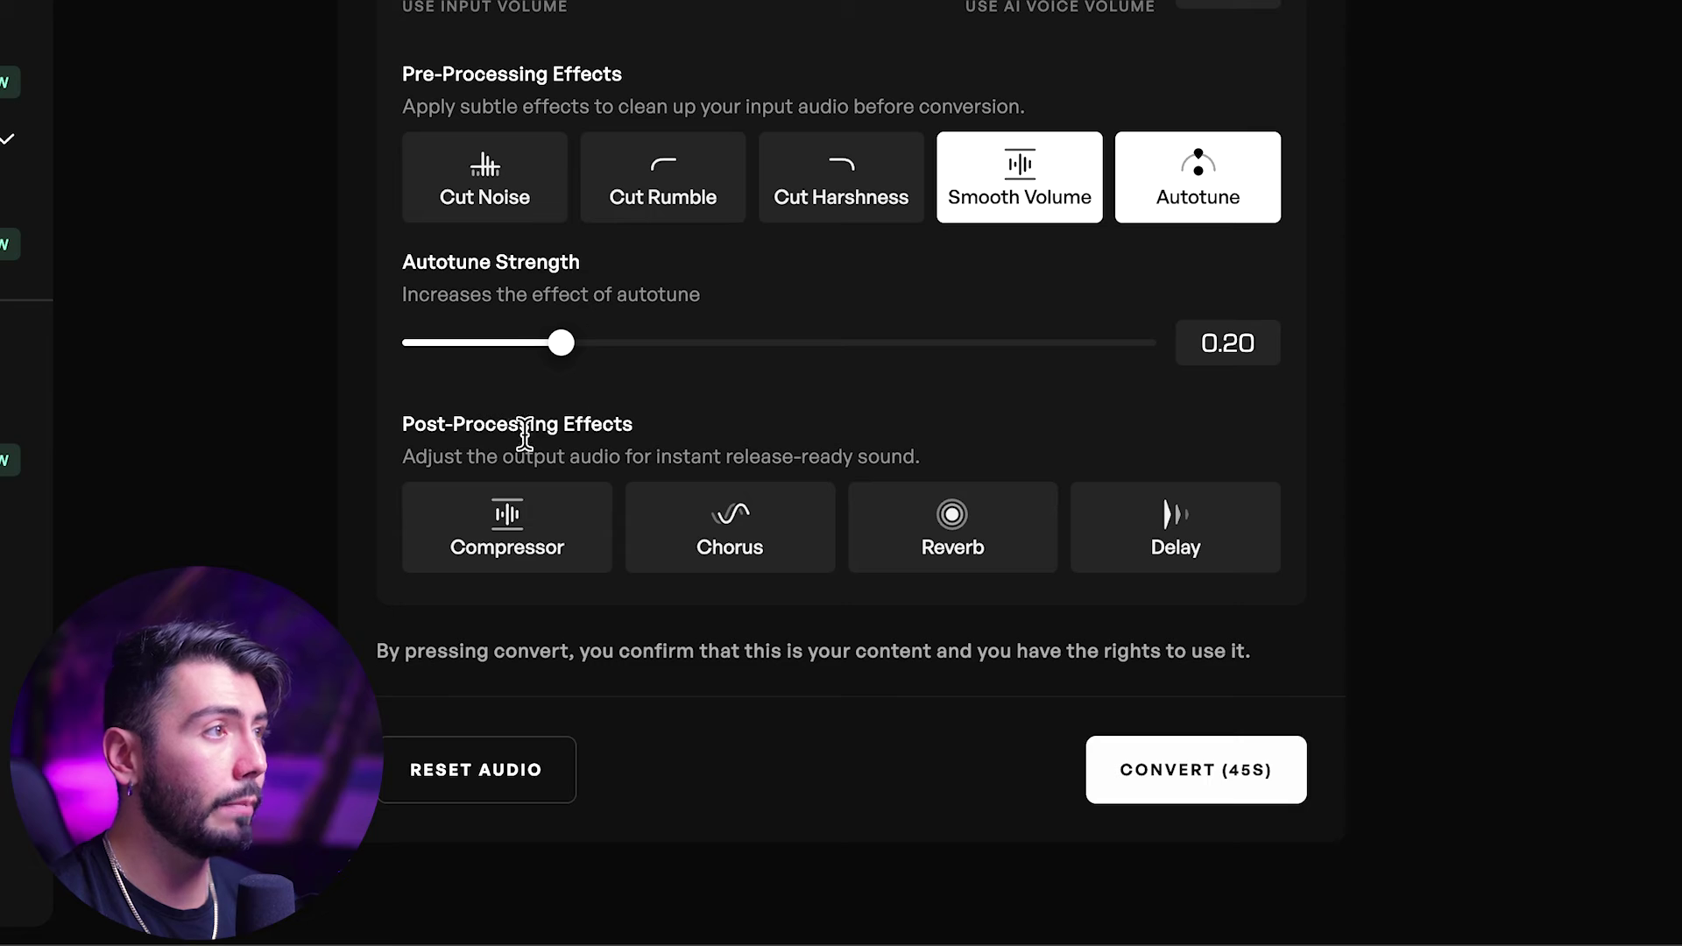
{"action": "left_click", "coordinate": [507, 516]}
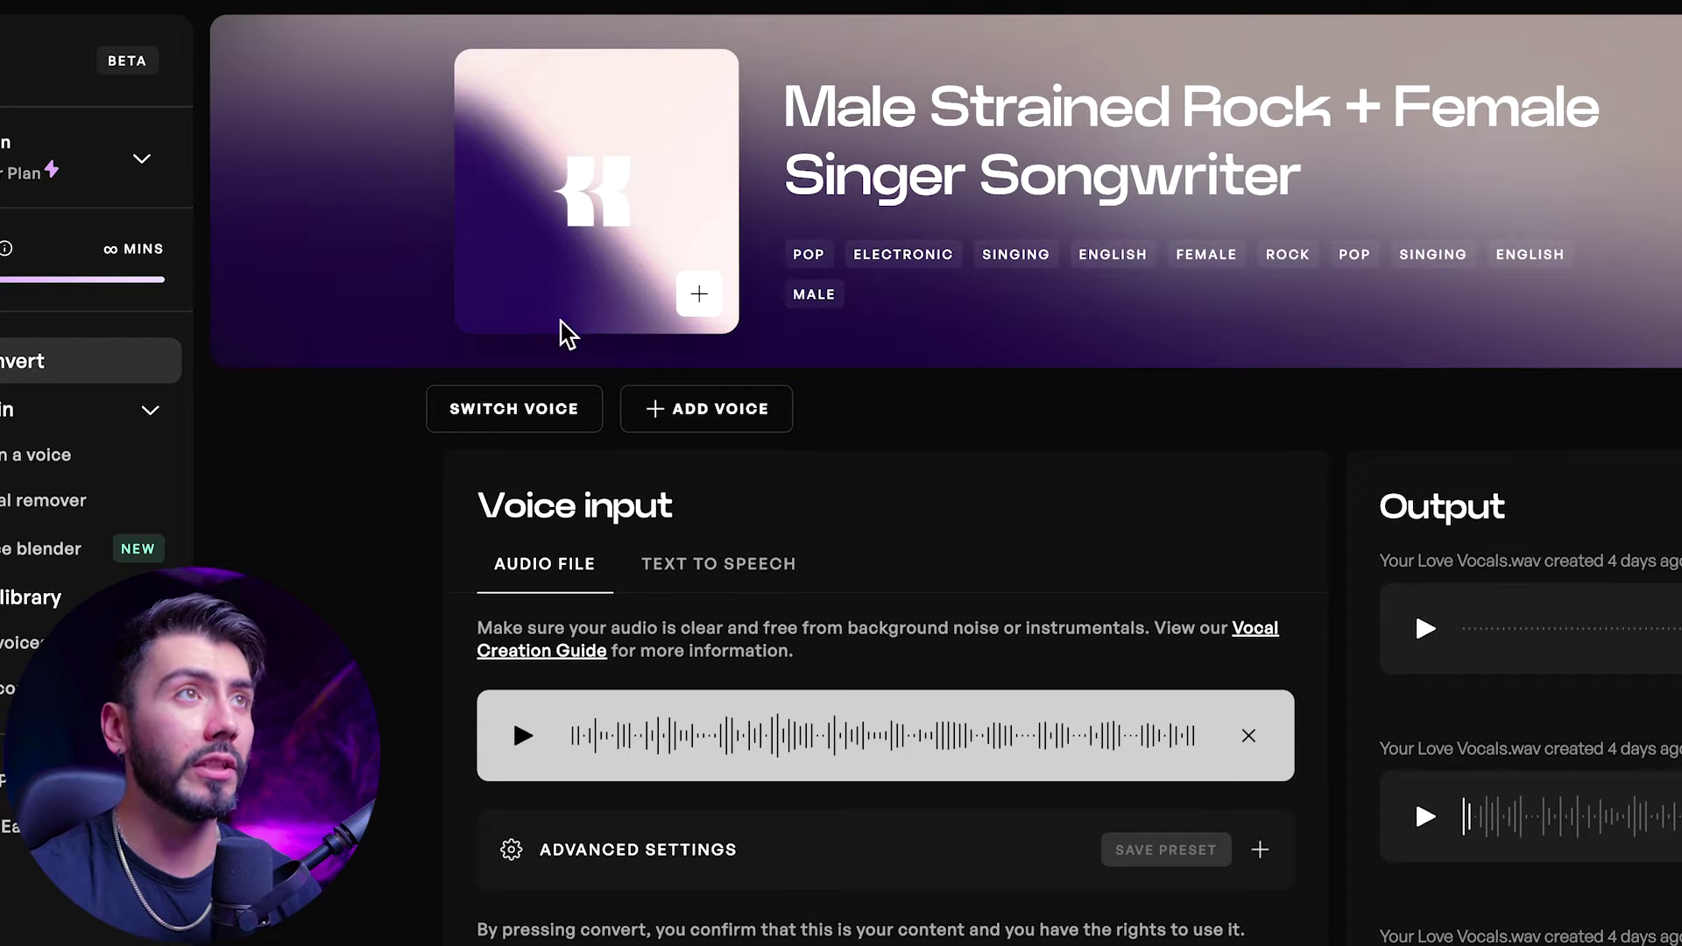
Add Male Strained Rock and Female Singer Songwriter alongside the blend and convert Your Love Vocals.wav.
{"action": "left_click", "coordinate": [701, 300]}
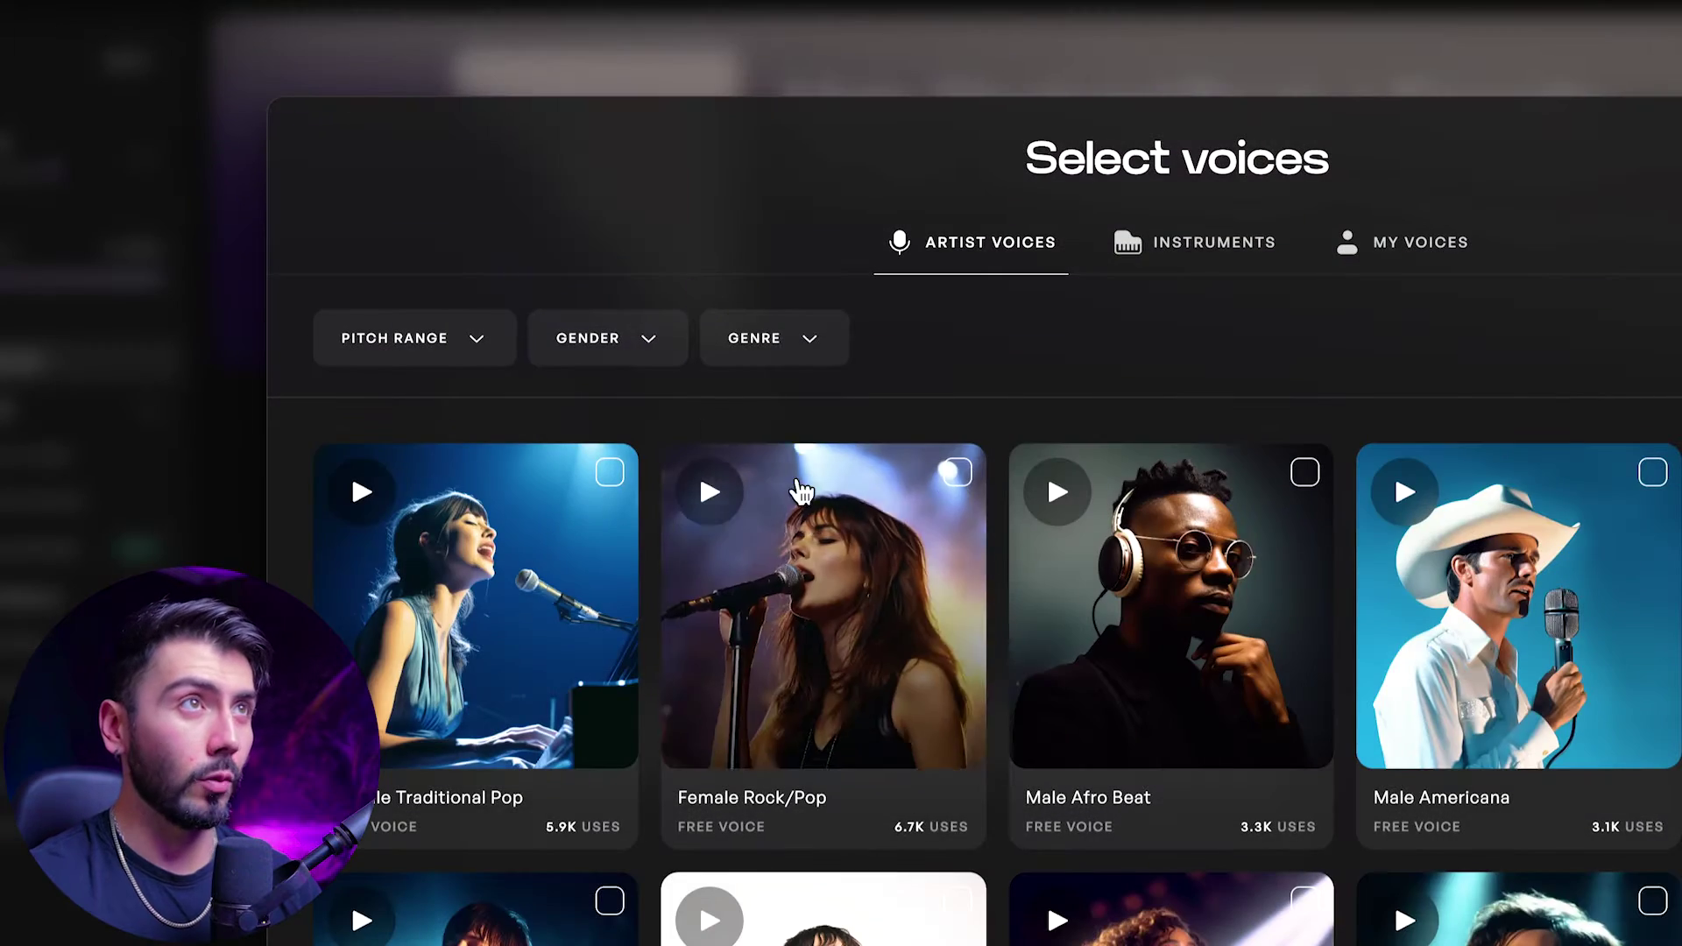
{"action": "scroll", "coordinate": [795, 454], "scroll_direction": "down", "scroll_amount": 5}
{"action": "left_click", "coordinate": [736, 264]}
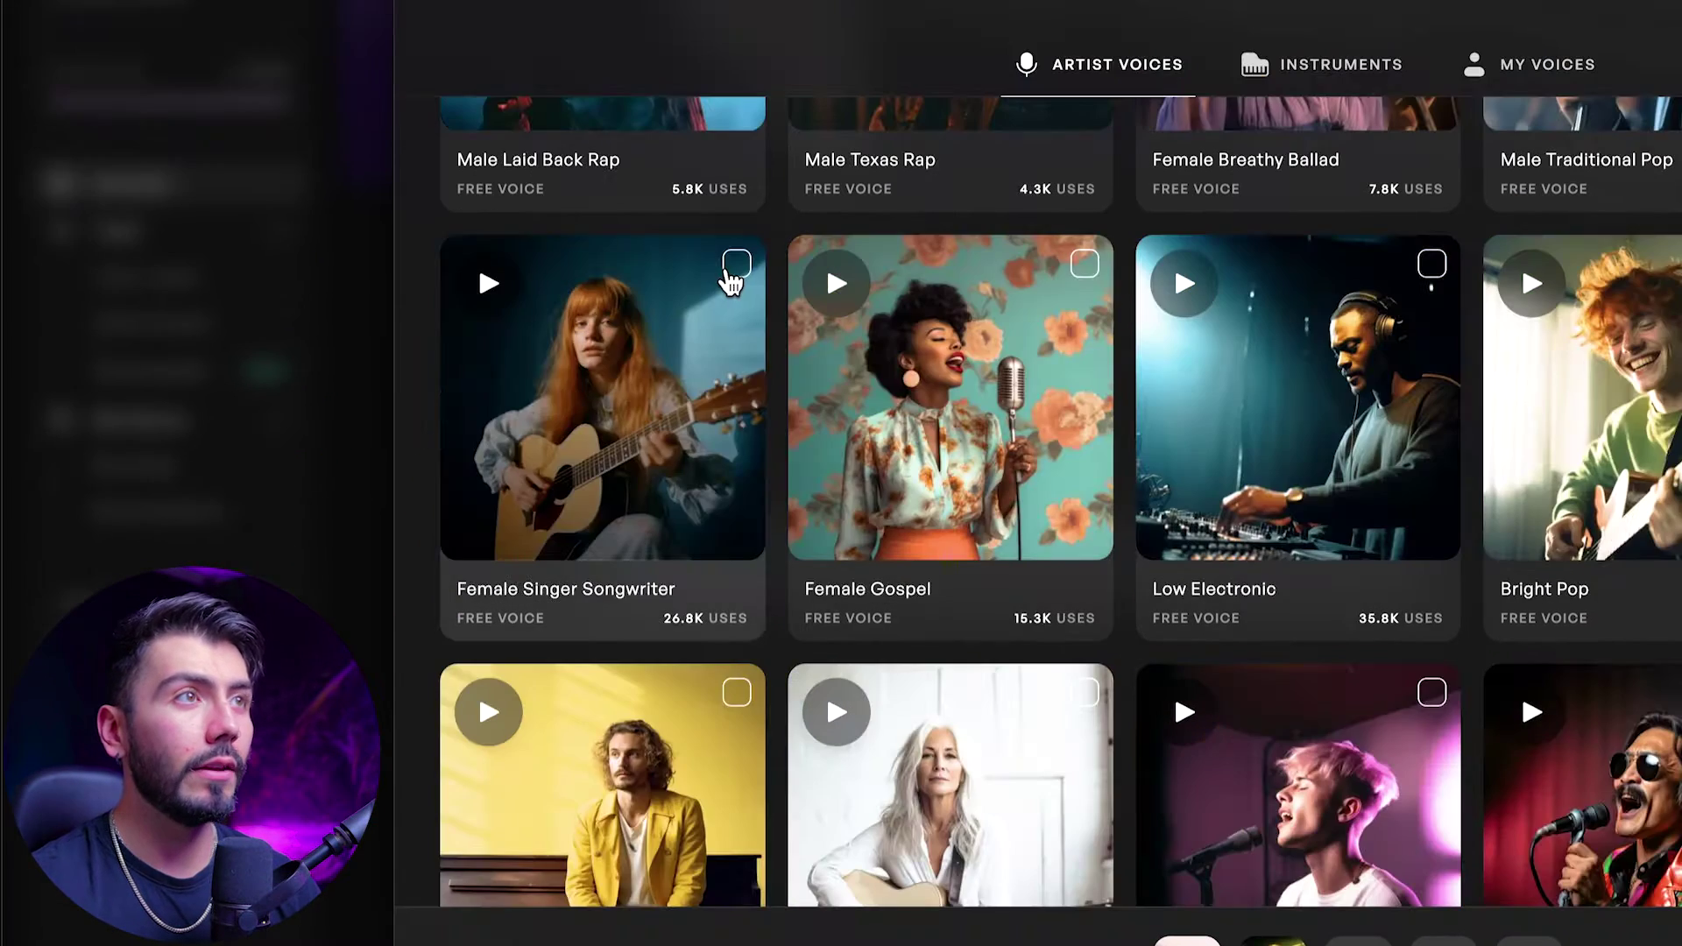
{"action": "left_click", "coordinate": [729, 267]}
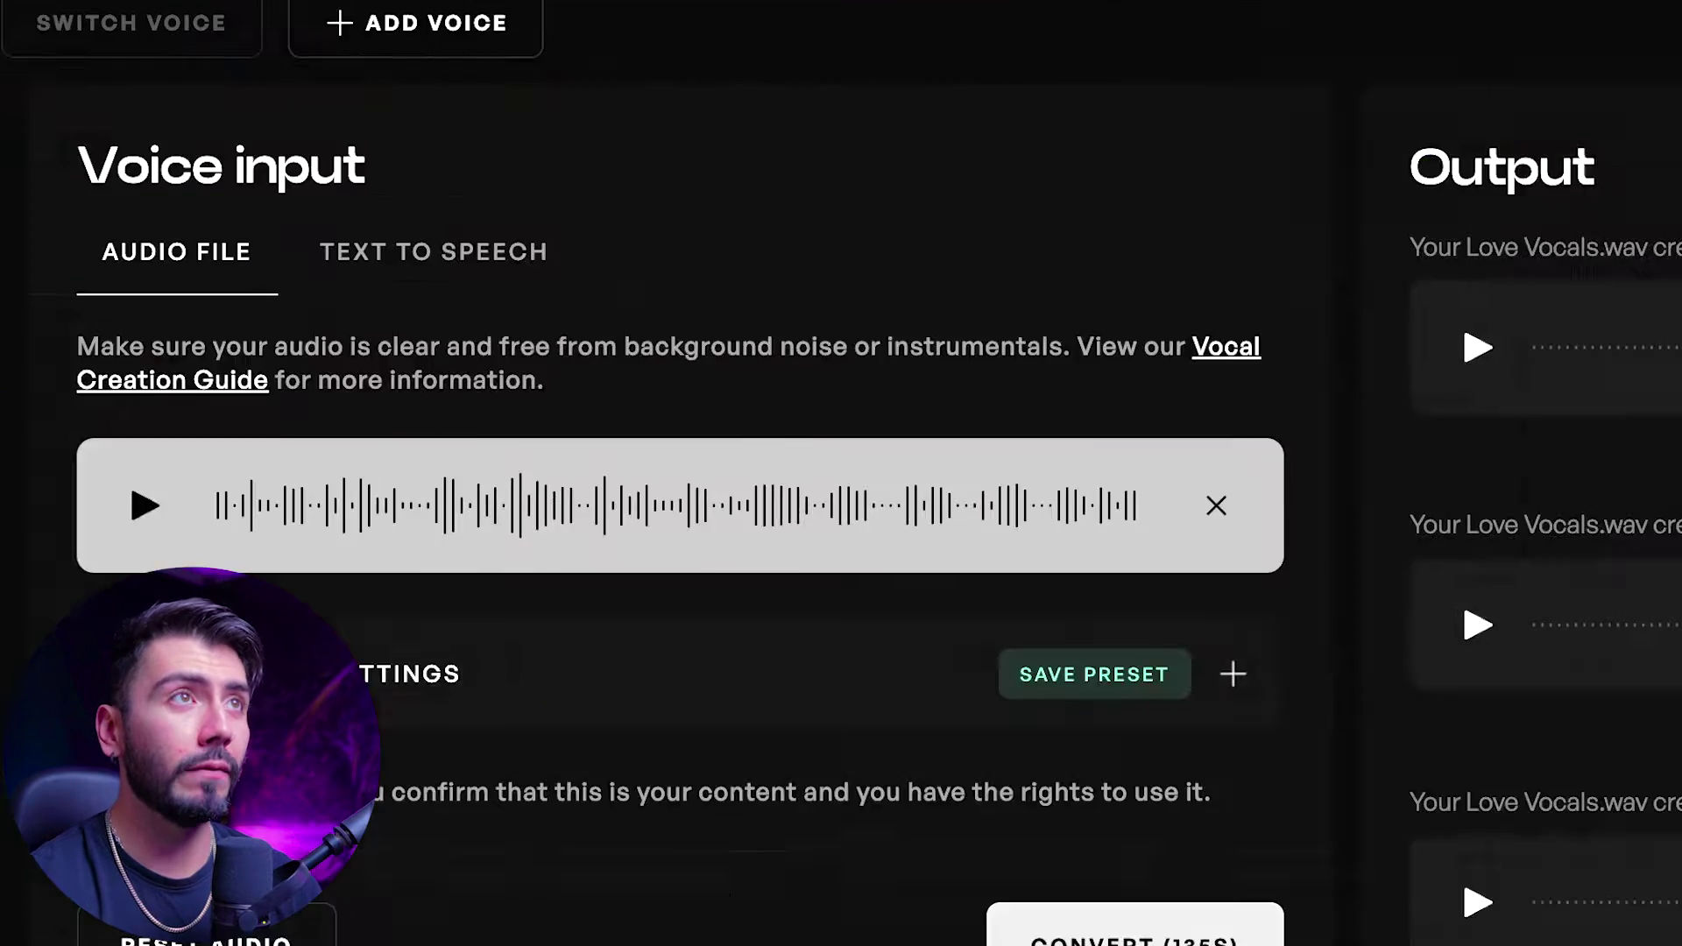
{"action": "left_click", "coordinate": [1130, 920]}
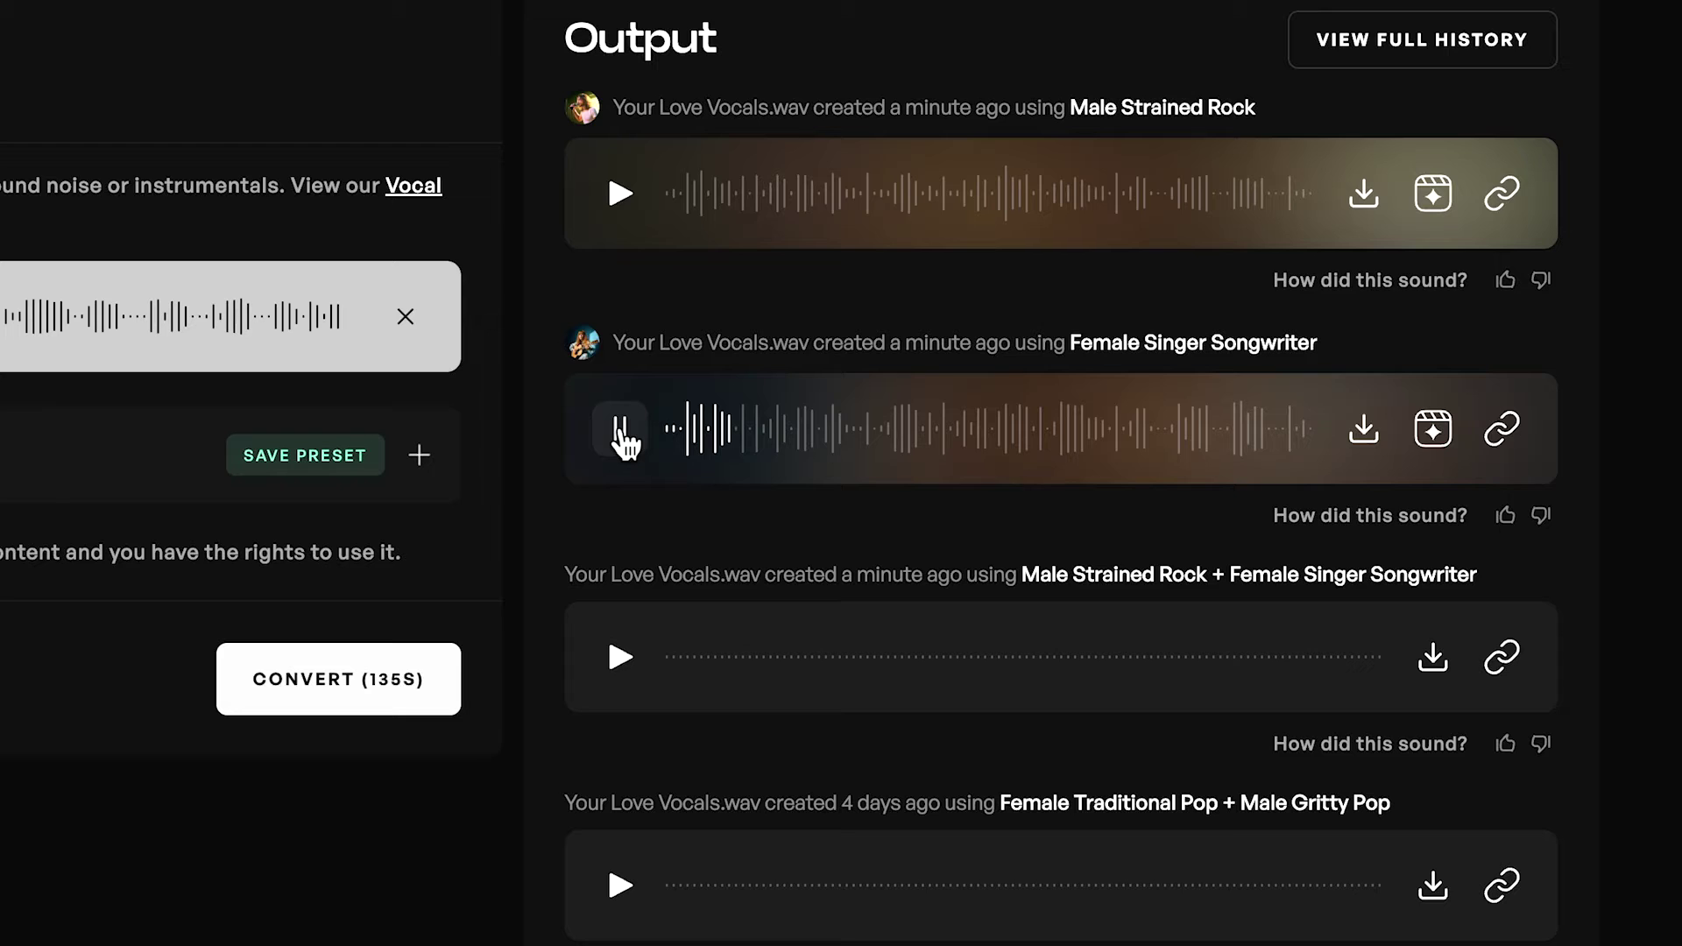
Play the merged-voice conversion of Your Love Vocals.wav.
{"action": "left_click", "coordinate": [620, 657]}
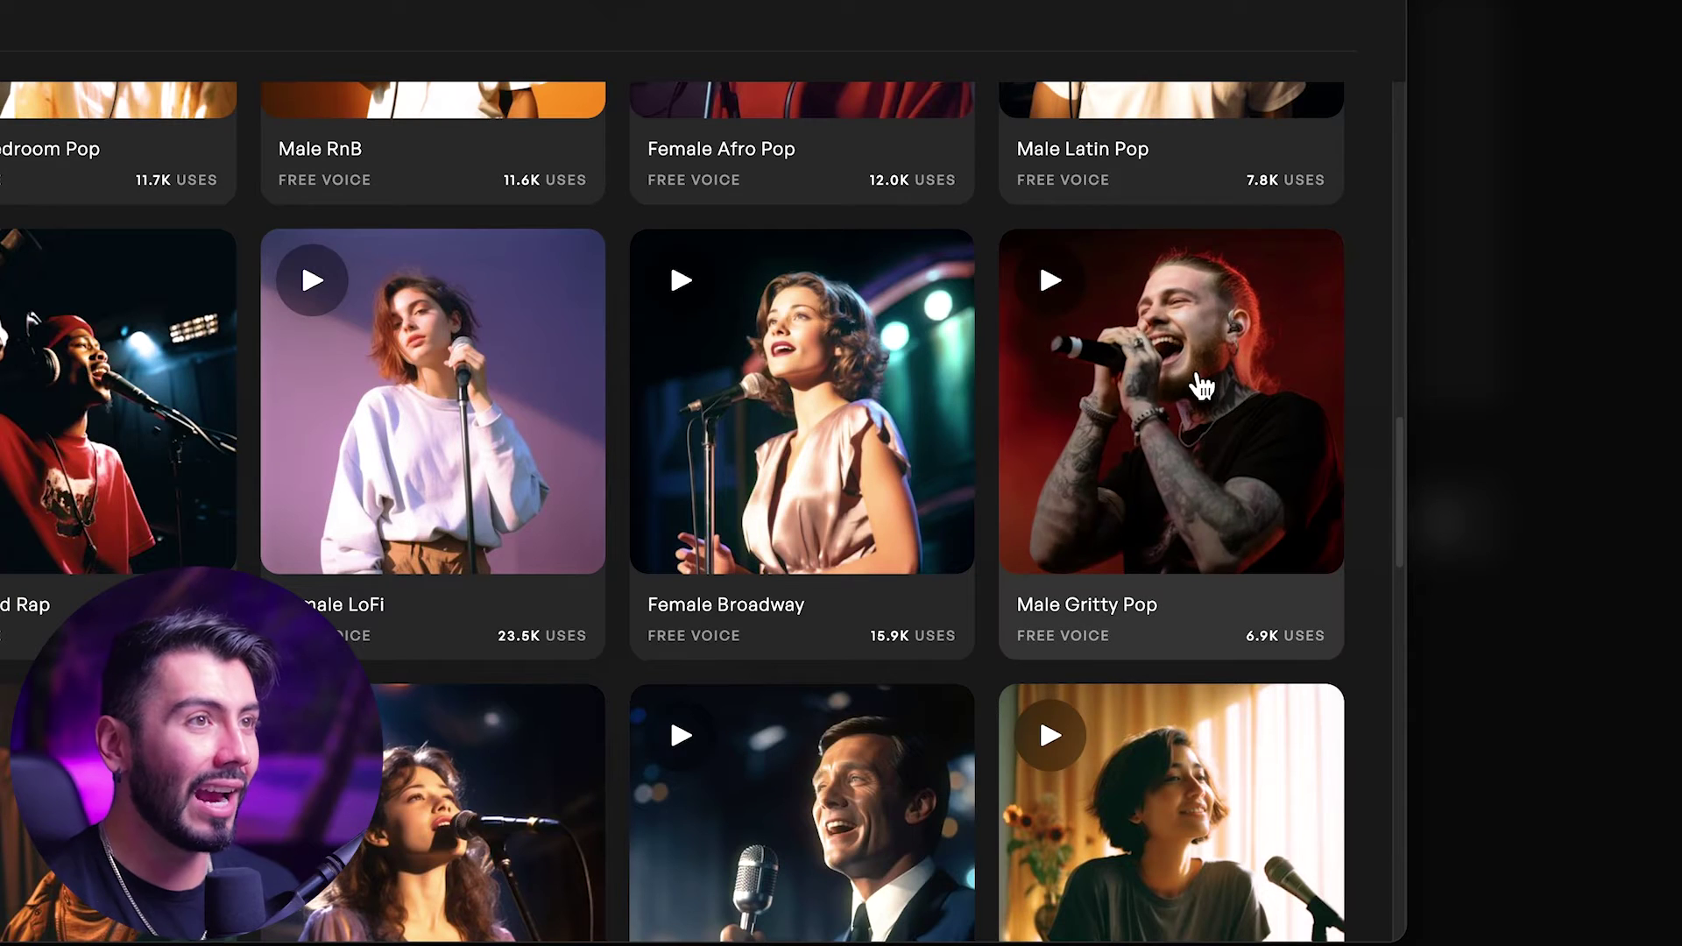
Blend Male Gritty Pop as Voice #1 with Female Traditional Pop at about 80/20.
{"action": "left_click", "coordinate": [1163, 383]}
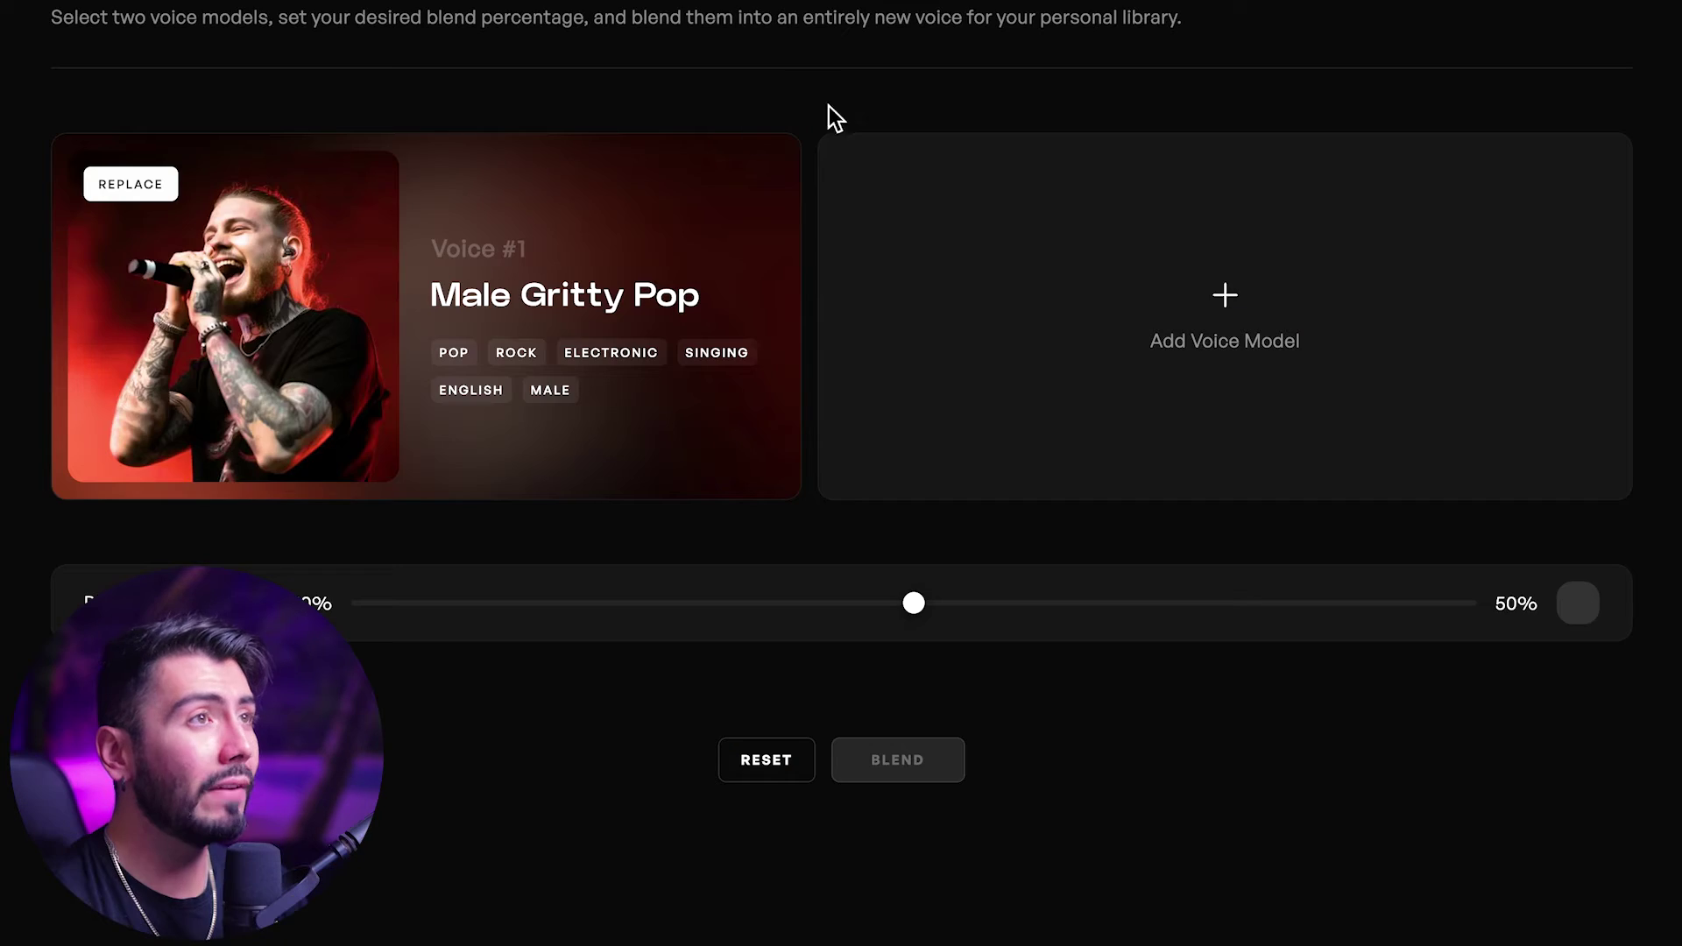
{"action": "left_click", "coordinate": [1029, 206]}
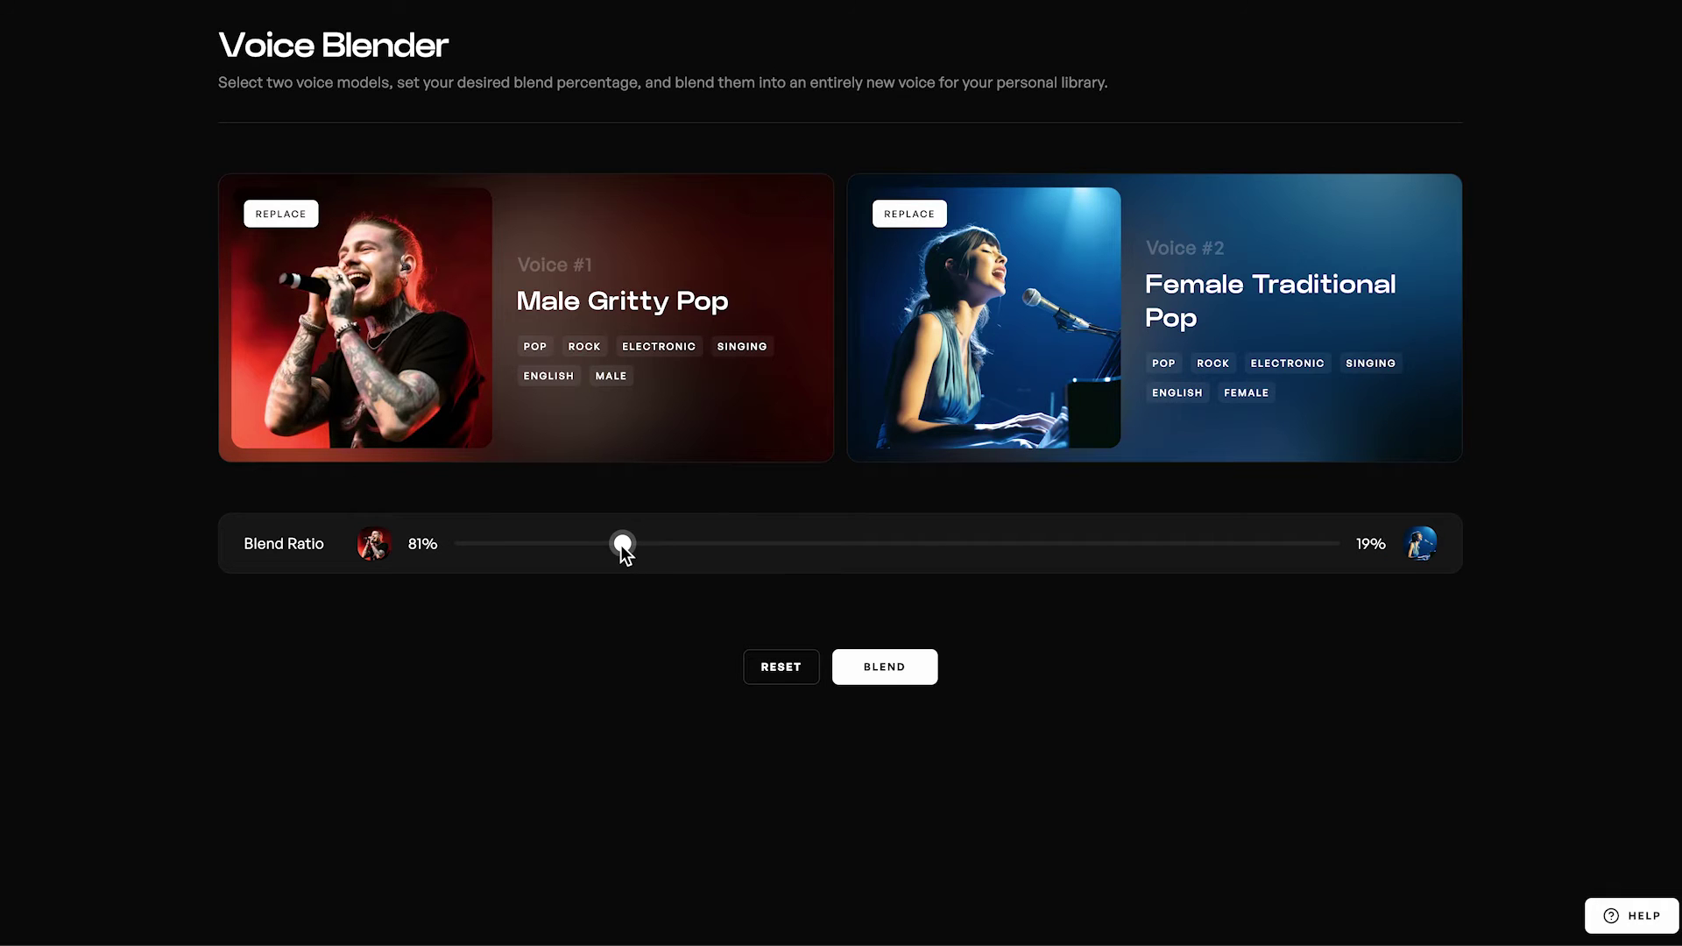
{"action": "left_click_drag", "start_coordinate": [621, 545], "coordinate": [617, 544]}
{"action": "left_click", "coordinate": [889, 669]}
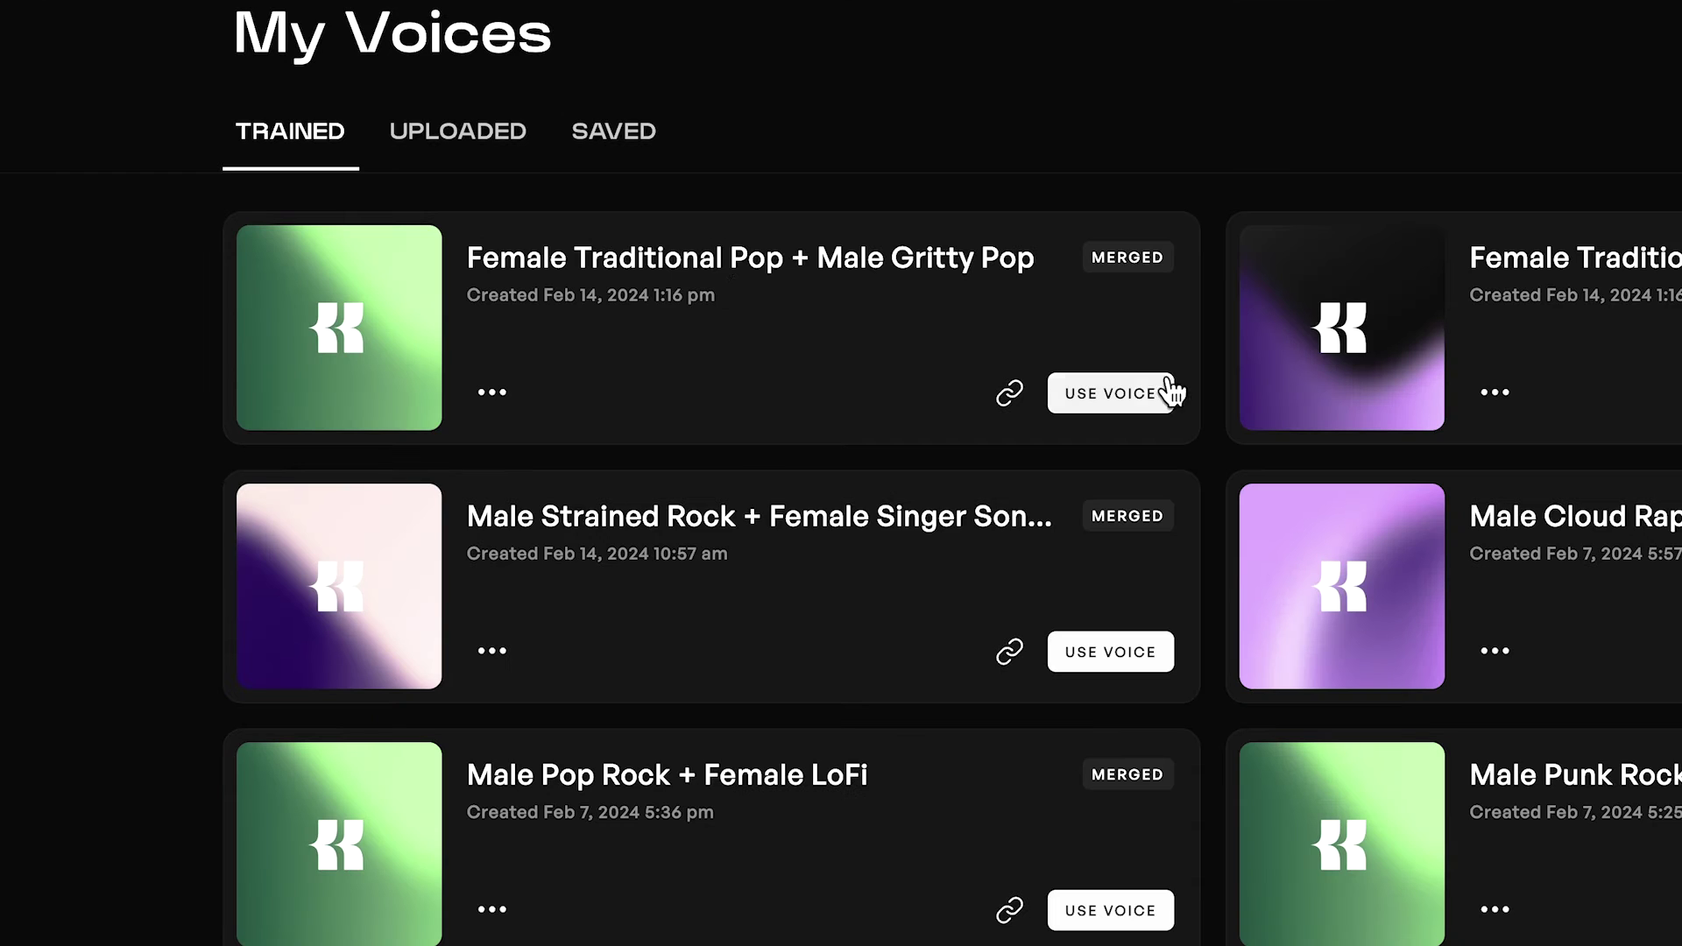
Use the Female Traditional Pop + Male Gritty Pop blend and scroll to the Voice input panel.
{"action": "left_click", "coordinate": [1102, 393]}
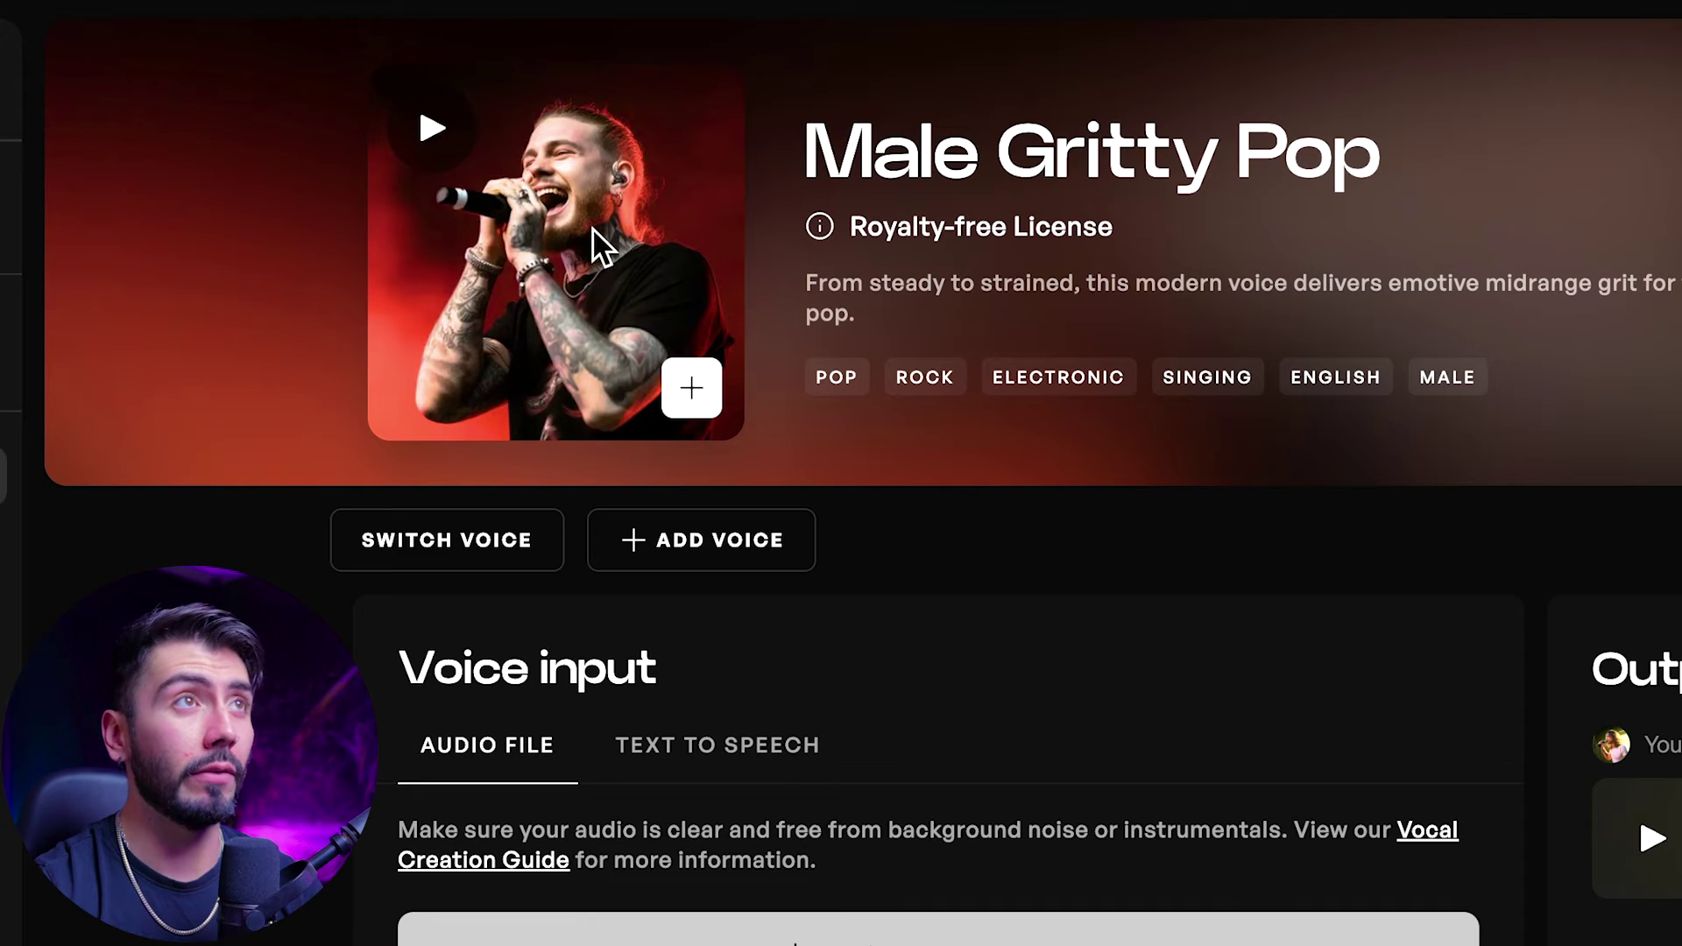
{"action": "scroll", "coordinate": [408, 82], "scroll_direction": "down", "scroll_amount": 5}
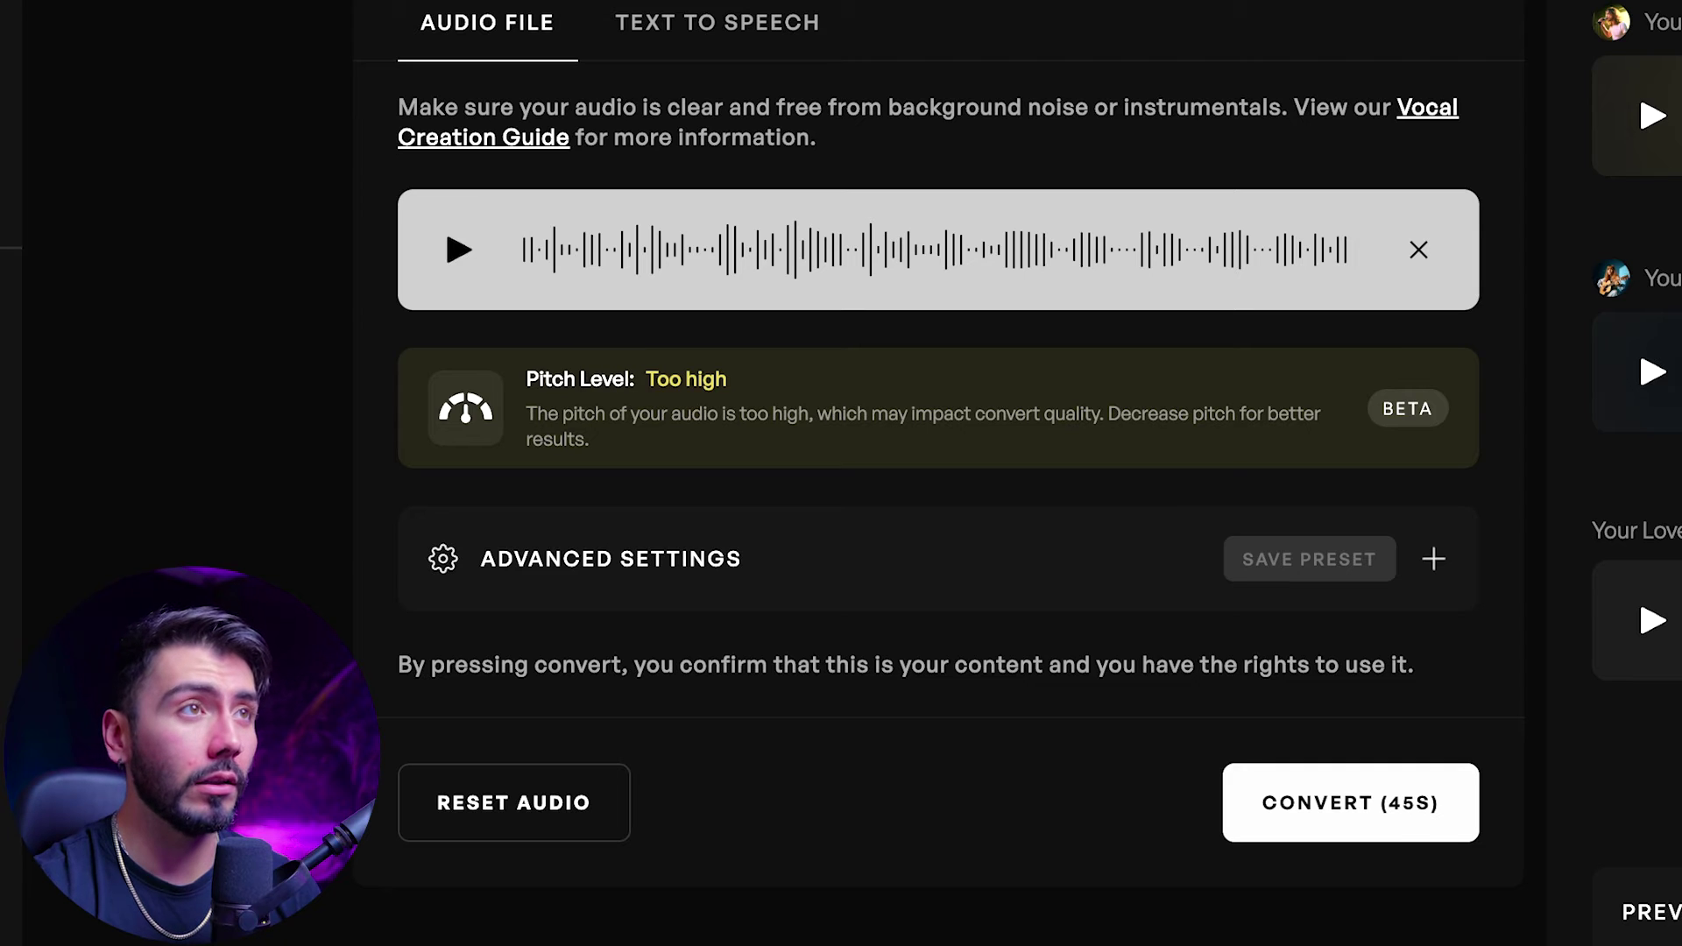
Lower the Pitch Shift in Advanced Settings to -12 semitones.
{"action": "left_click", "coordinate": [611, 559]}
{"action": "scroll", "coordinate": [890, 465], "scroll_direction": "down", "scroll_amount": 3}
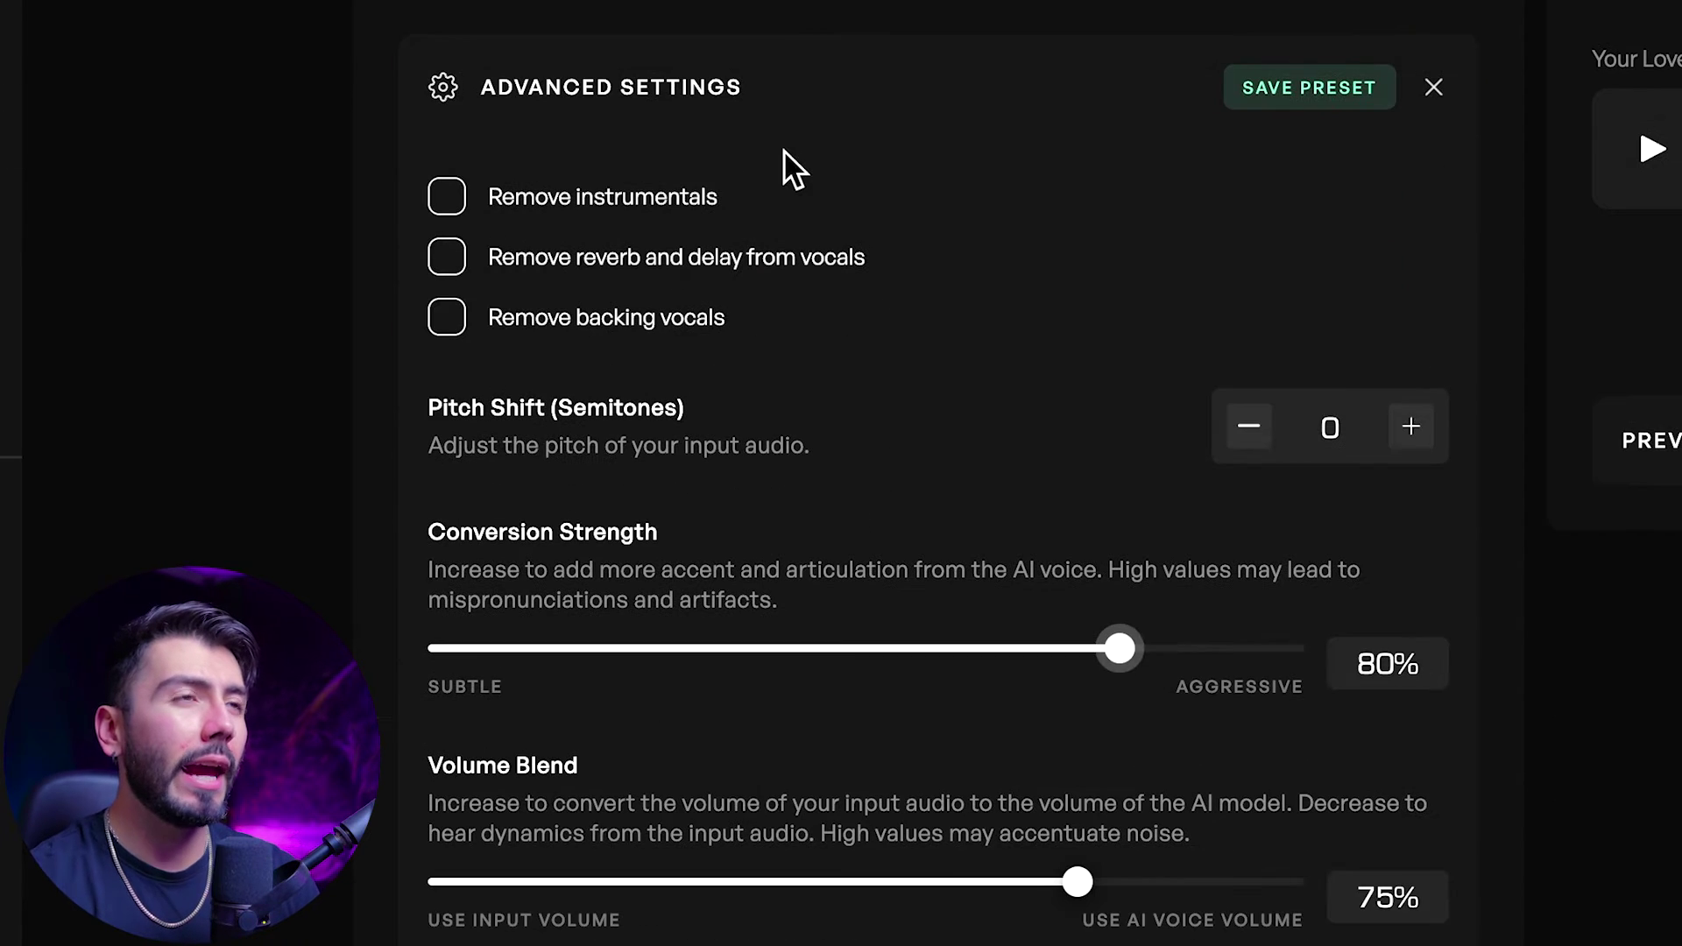
{"action": "left_click", "coordinate": [1263, 431]}
{"action": "left_click", "coordinate": [1263, 431]}
{"action": "left_click", "coordinate": [1263, 431]}
{"action": "left_click", "coordinate": [1263, 431]}
{"action": "left_click", "coordinate": [1263, 431]}
{"action": "scroll", "coordinate": [660, 440], "scroll_direction": "up", "scroll_amount": 3}
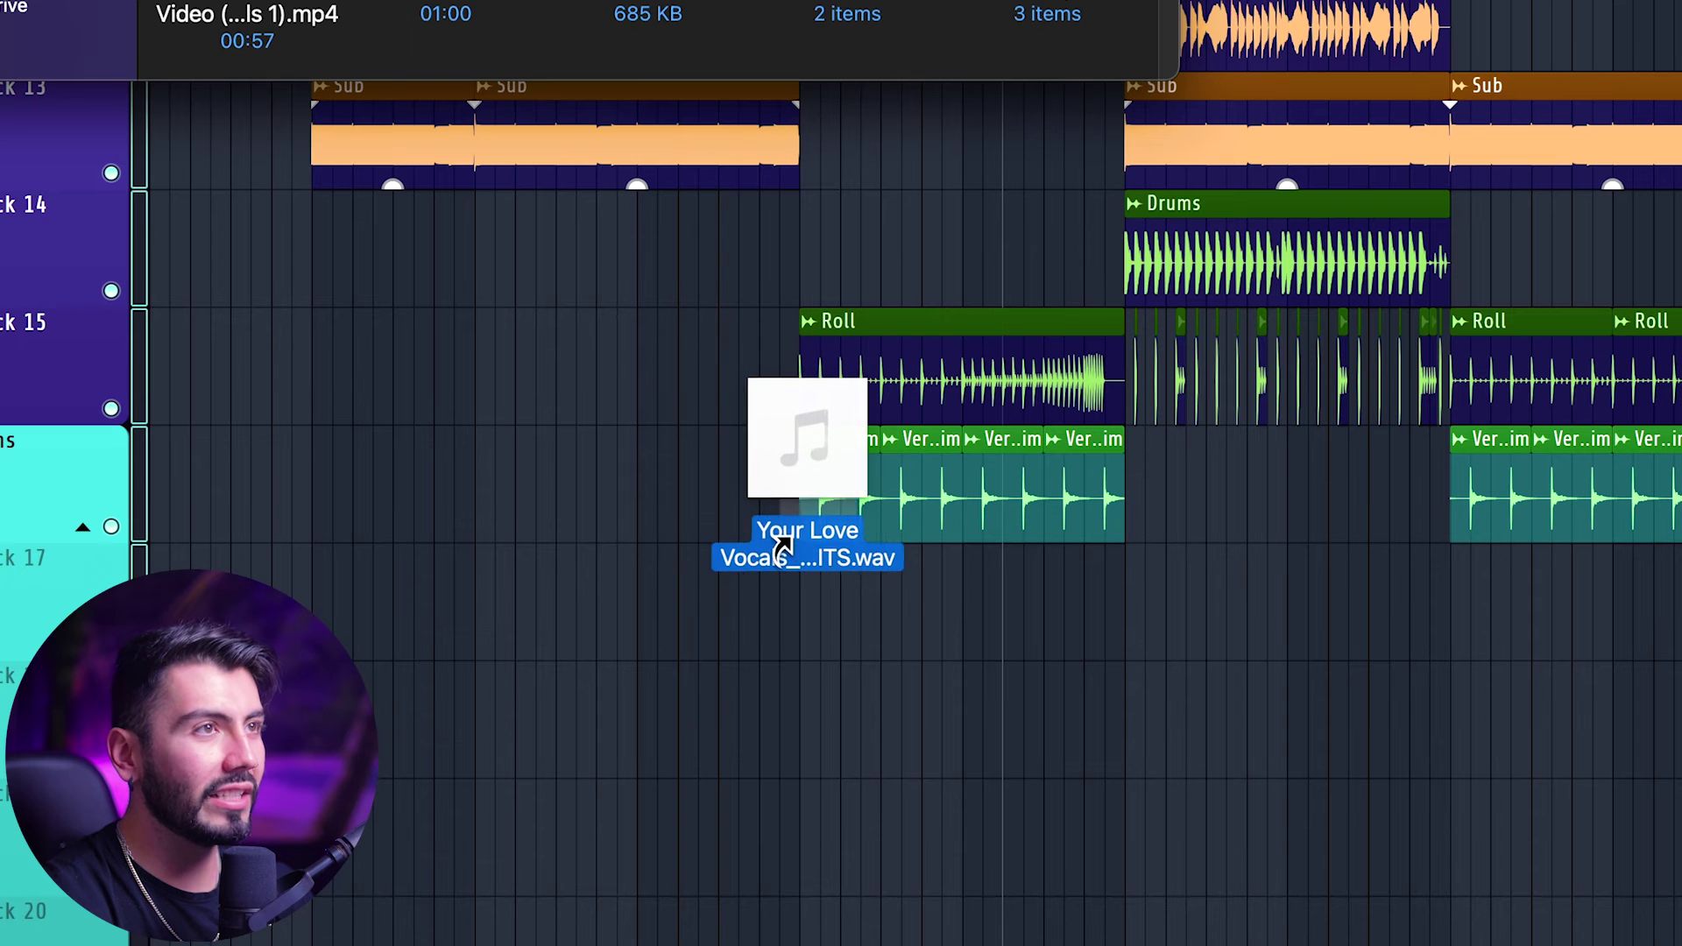
Drag the converted vocal .wav onto the song timeline.
{"action": "left_click_drag", "start_coordinate": [783, 550], "coordinate": [631, 770]}
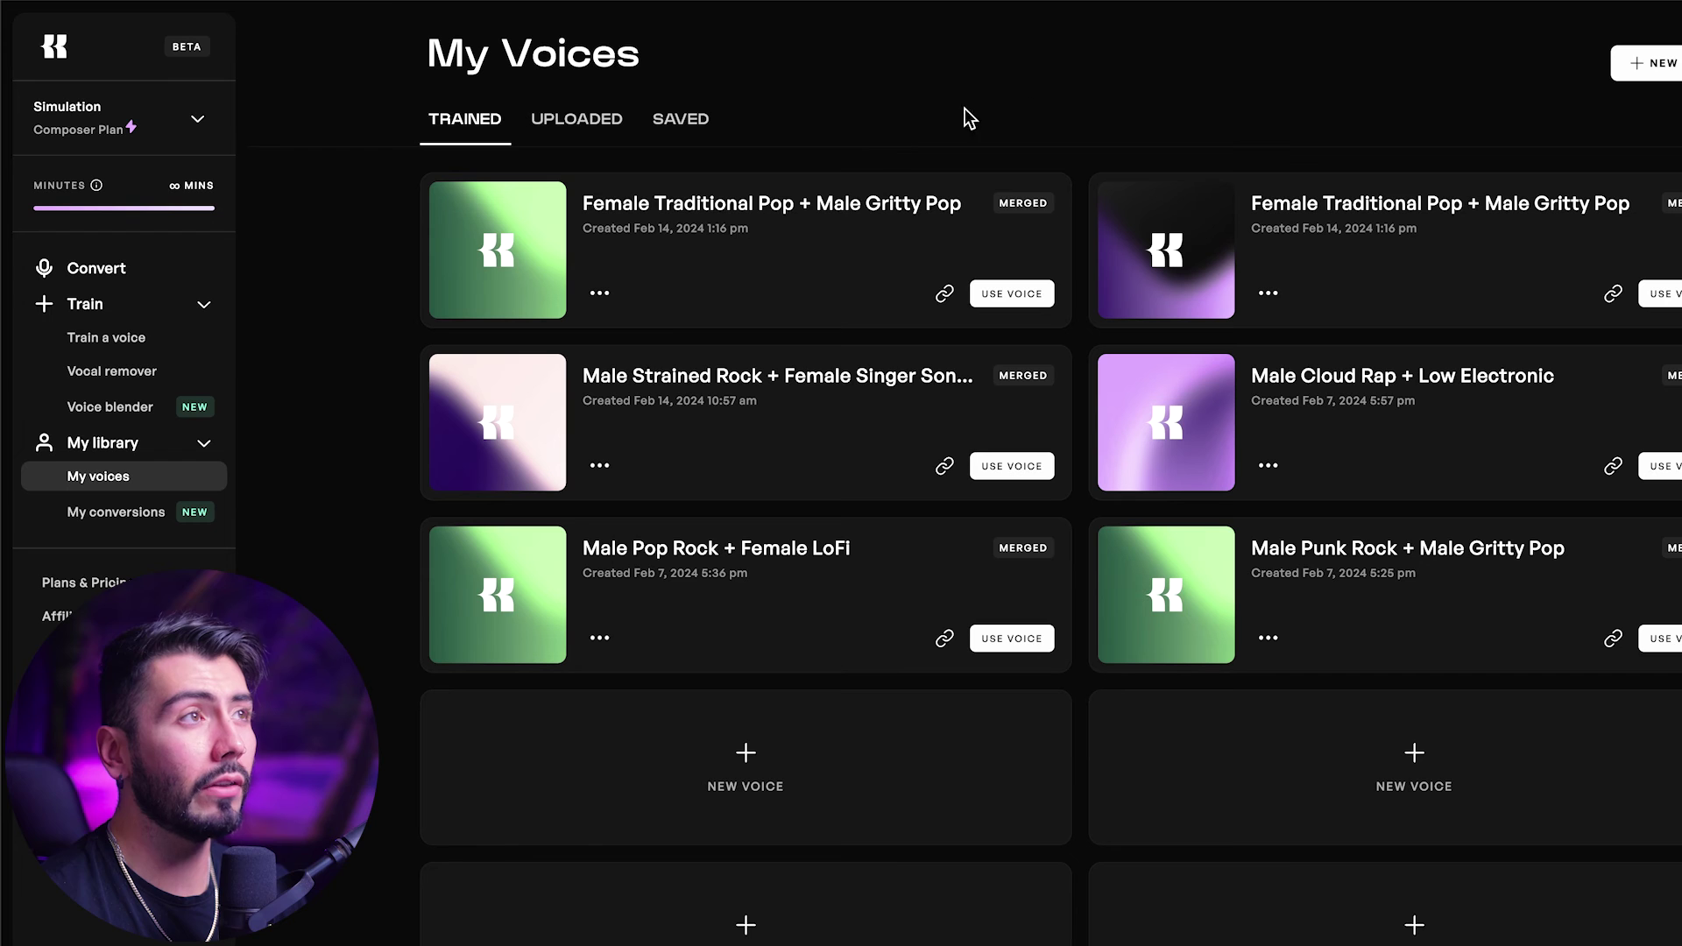
Switch the Female Traditional Pop + Male Gritty Pop blend to Public model and copy its share link.
{"action": "left_click", "coordinate": [944, 296]}
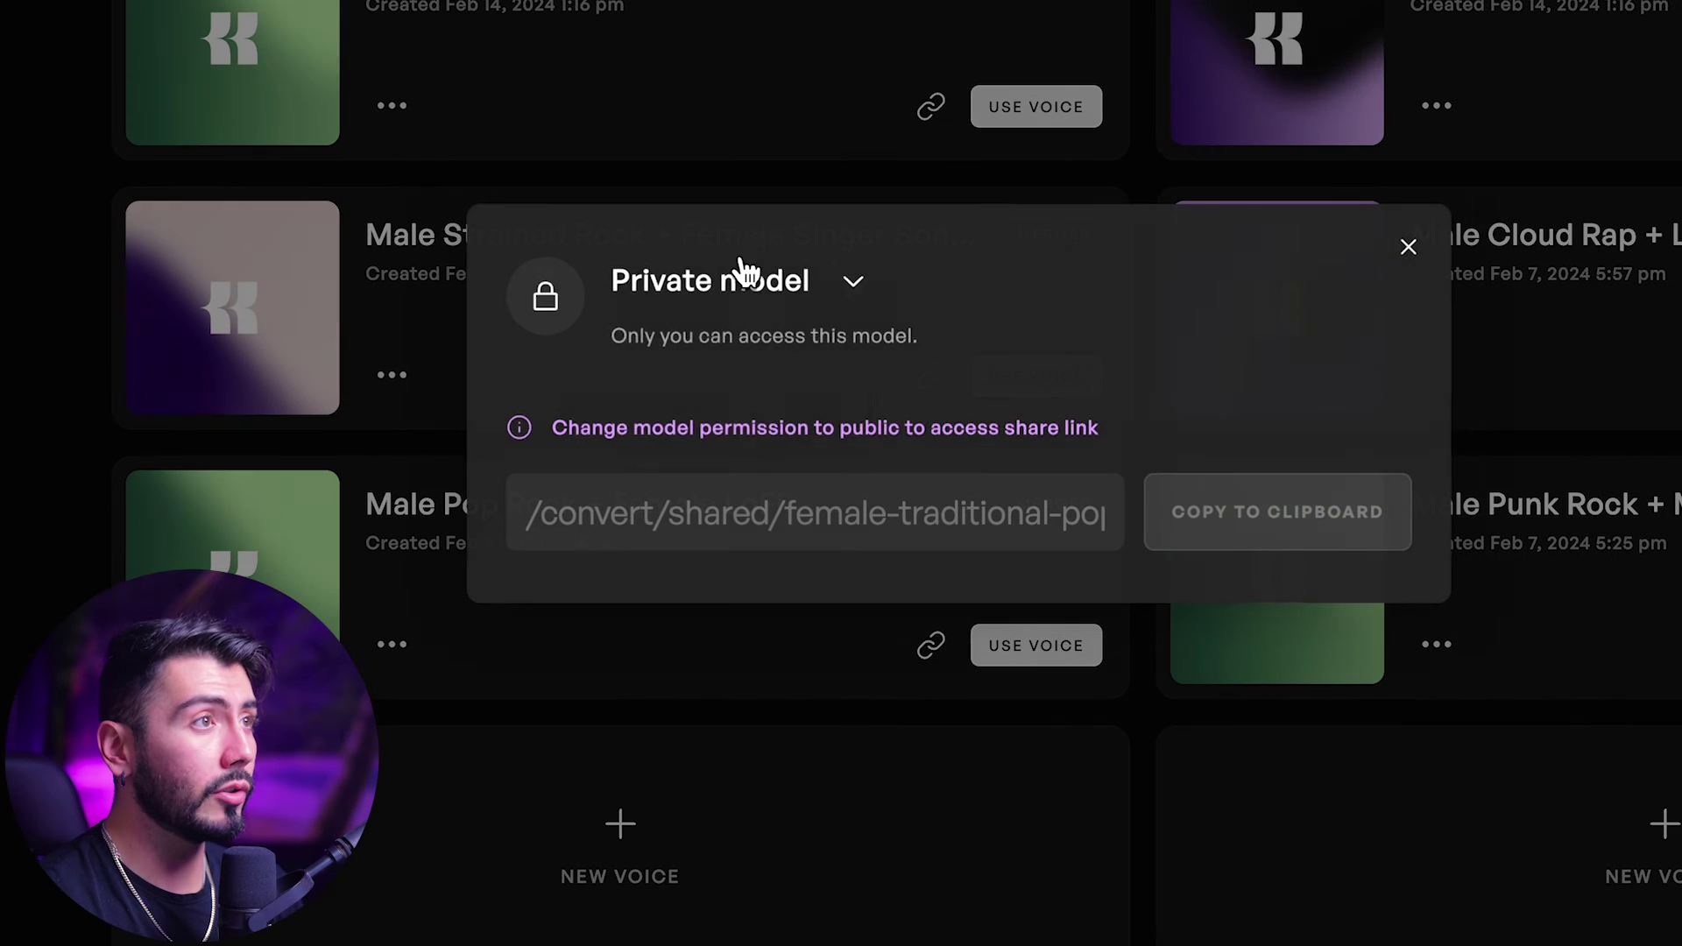
{"action": "left_click", "coordinate": [722, 392]}
{"action": "left_click", "coordinate": [1201, 500]}
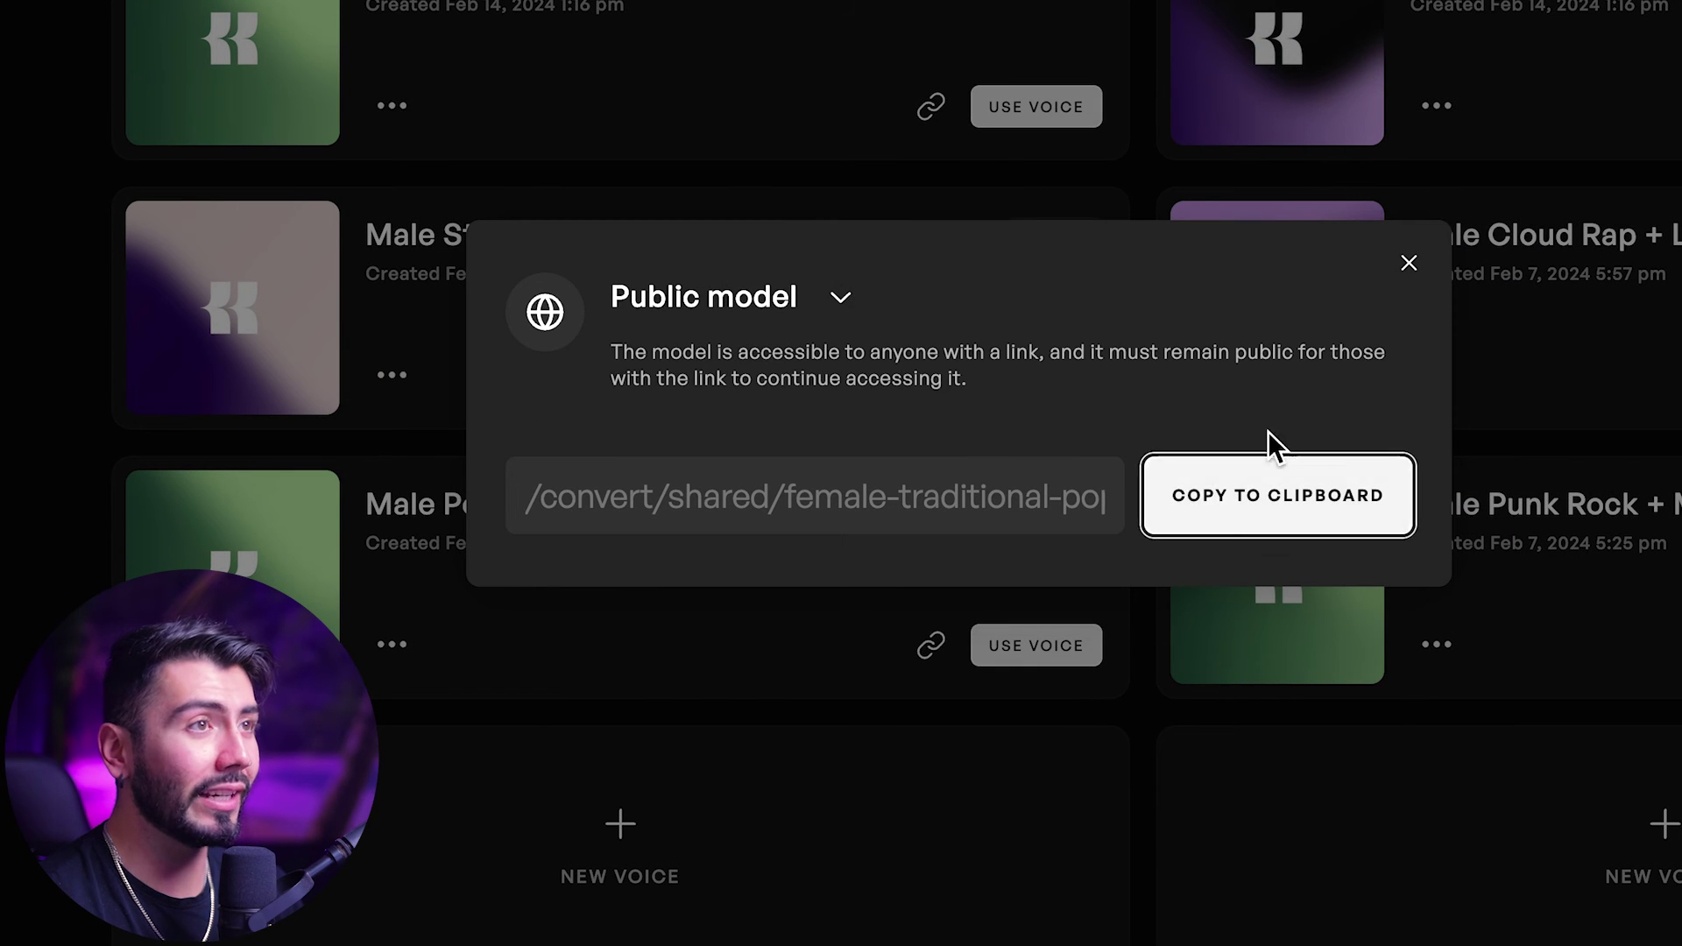